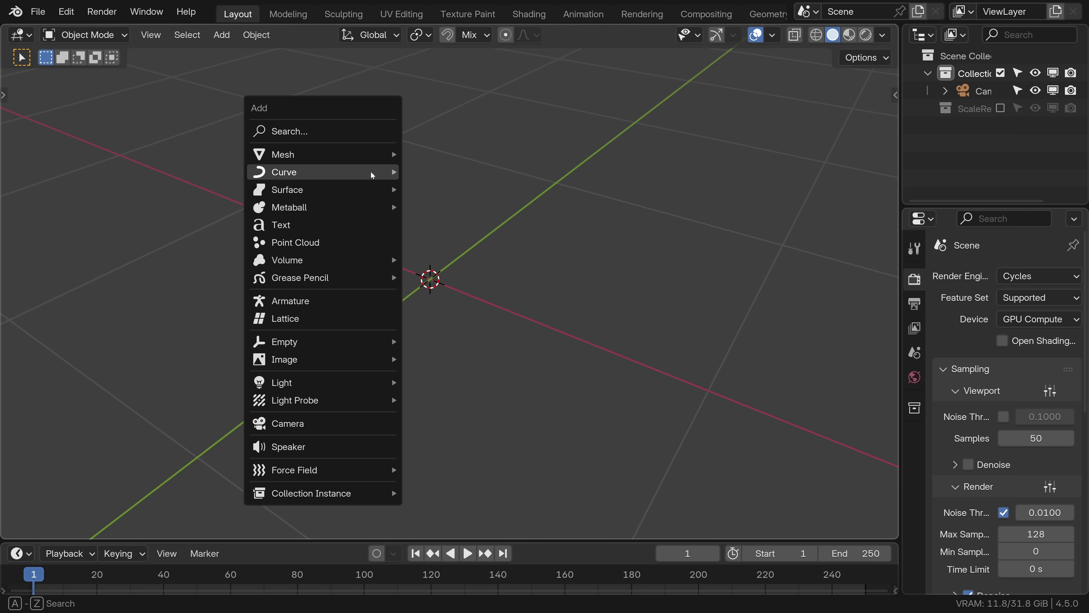
Add a Bézier curve path and give it a Geometry bevel depth of 0.007 m
mouse_move(370, 171)
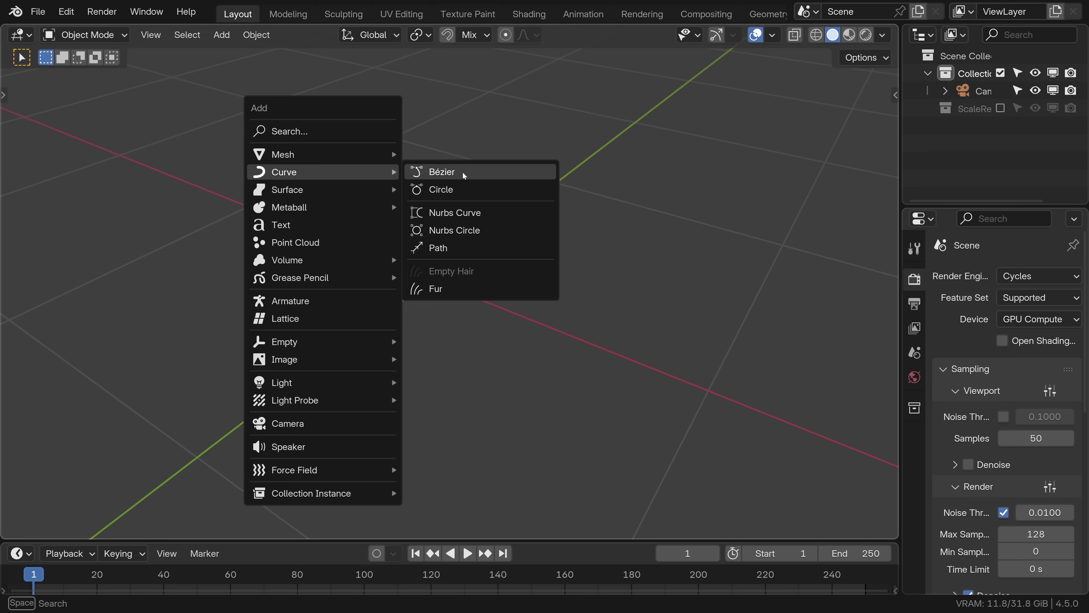
click(464, 172)
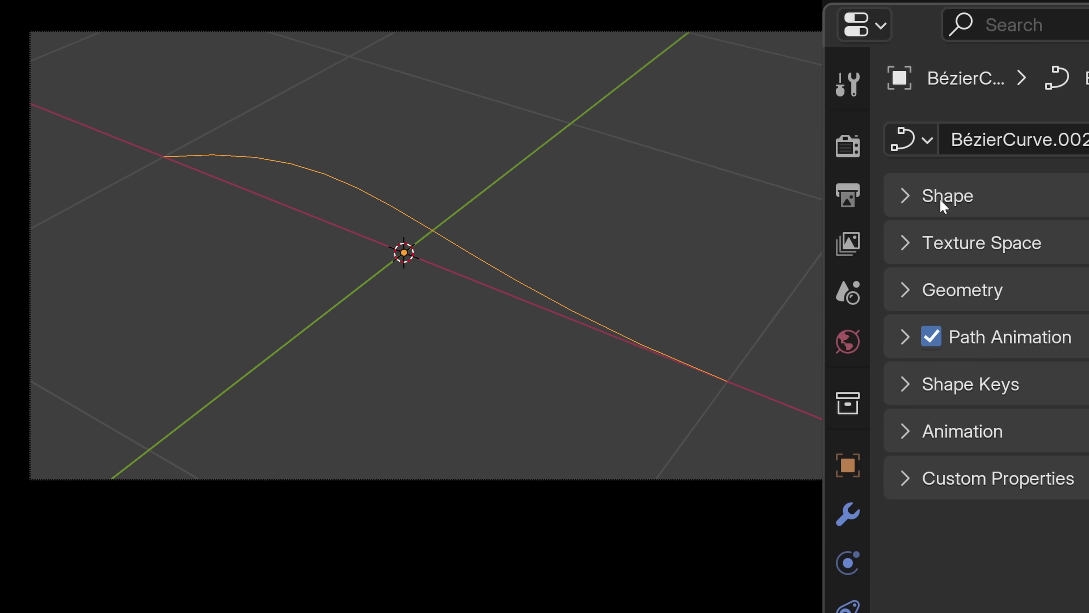
click(904, 290)
scroll(905, 292, down, 2)
scroll(903, 429, down, 2)
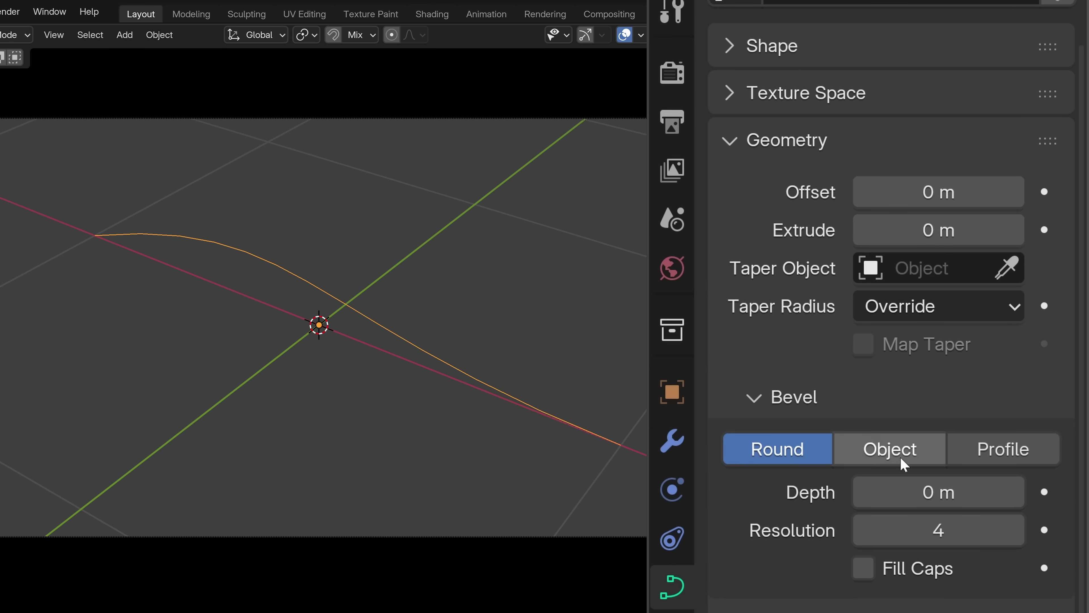
scroll(902, 463, down, 5)
drag(935, 268, 956, 269)
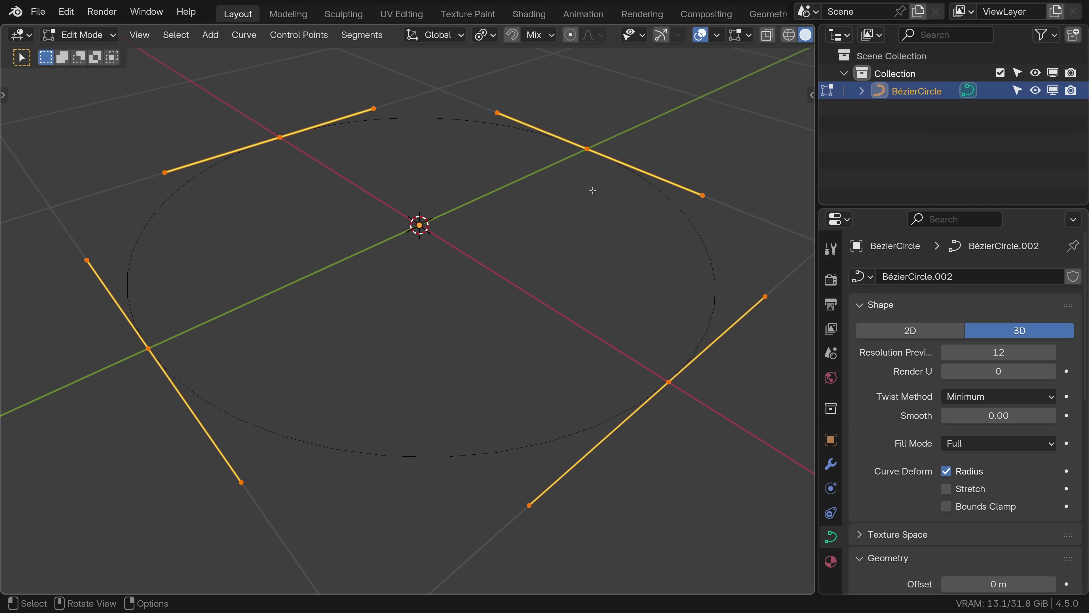
Subdivide the Bézier circle twice to add extra control points
right_click(591, 150)
click(592, 147)
right_click(591, 152)
click(591, 147)
Scale alternate circle points to make it wavy, then shrink the whole circle
key(s)
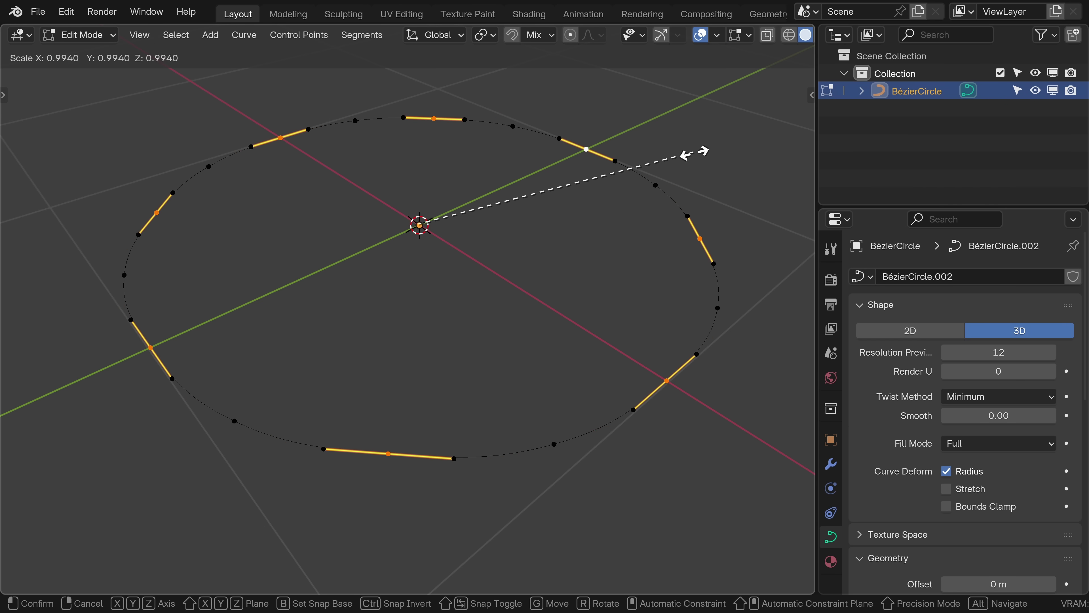
click(626, 169)
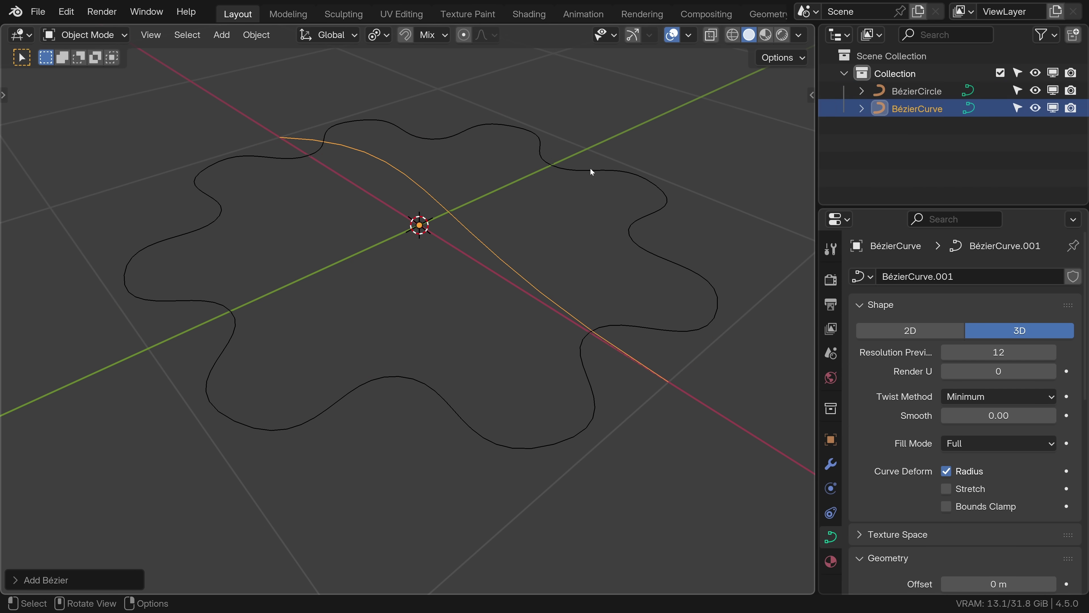
key(s)
click(506, 189)
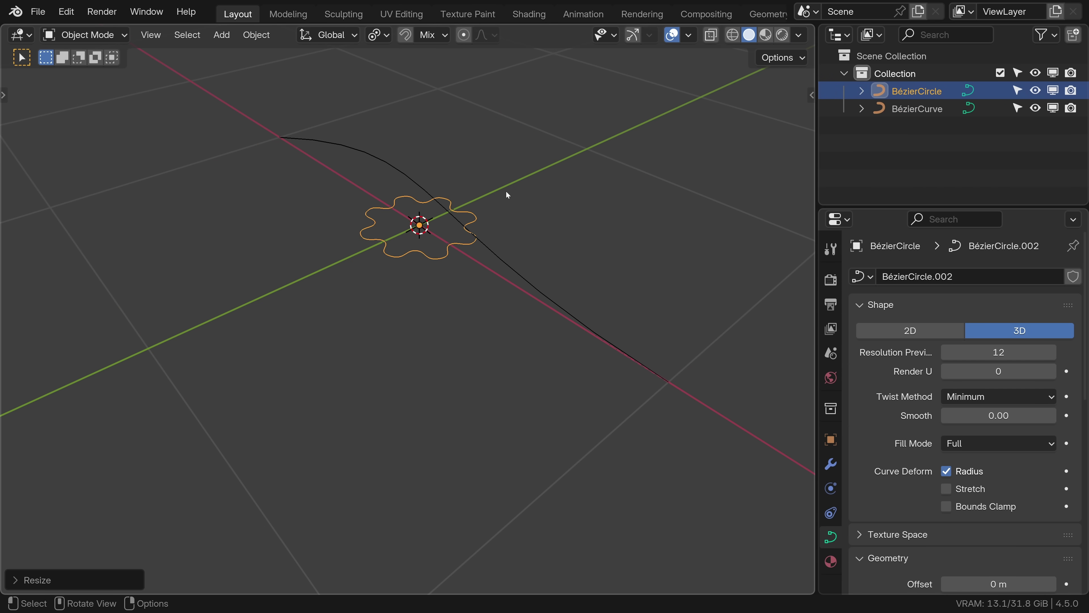
key(s)
click(496, 204)
Set the path curve's bevel mode to Object
scroll(965, 429, down, 5)
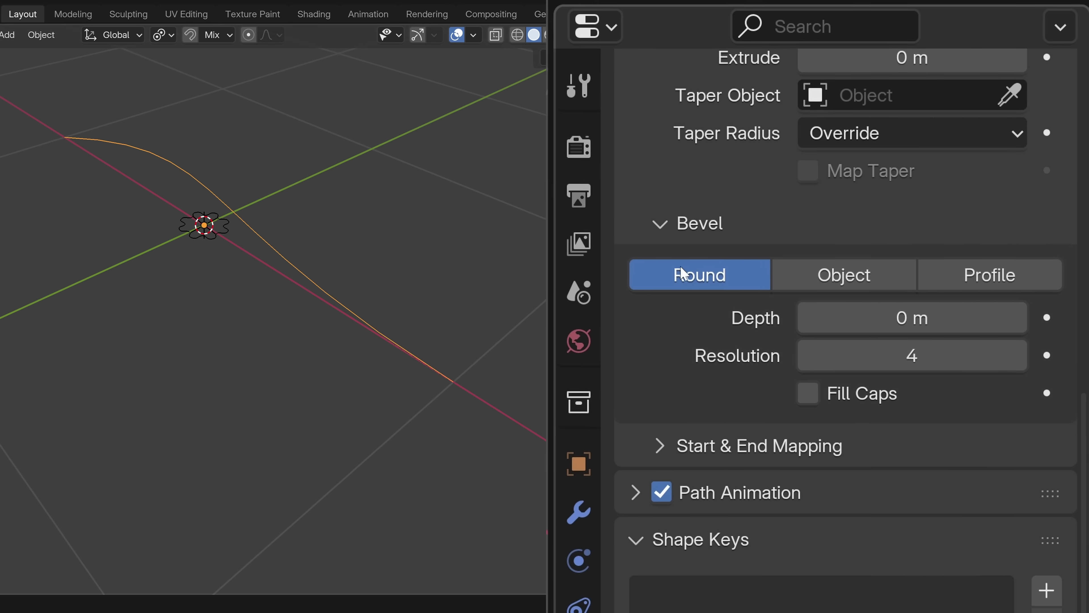
click(835, 283)
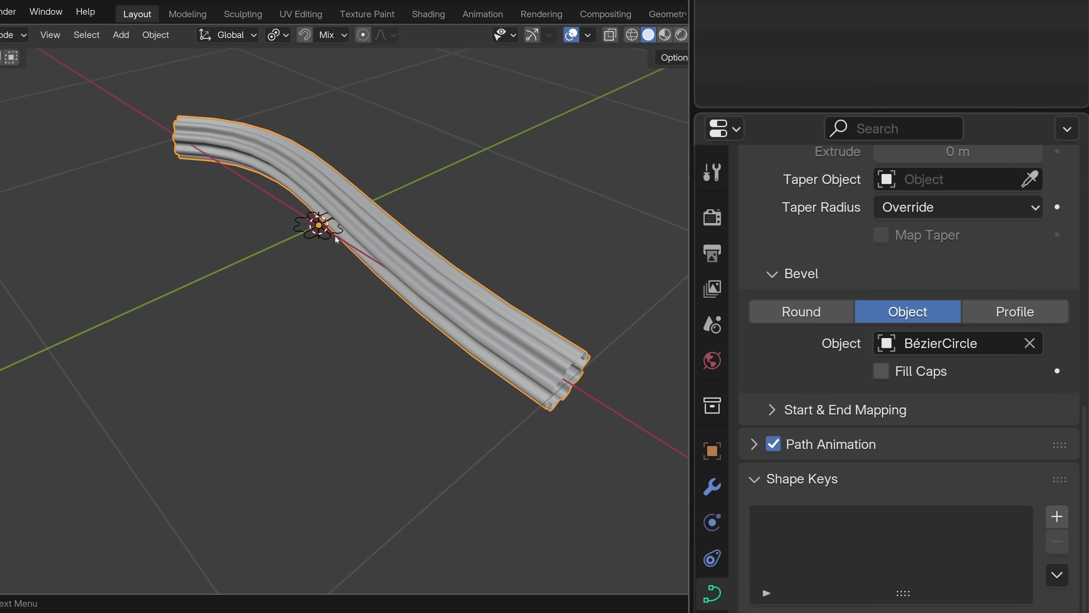
key(Tab)
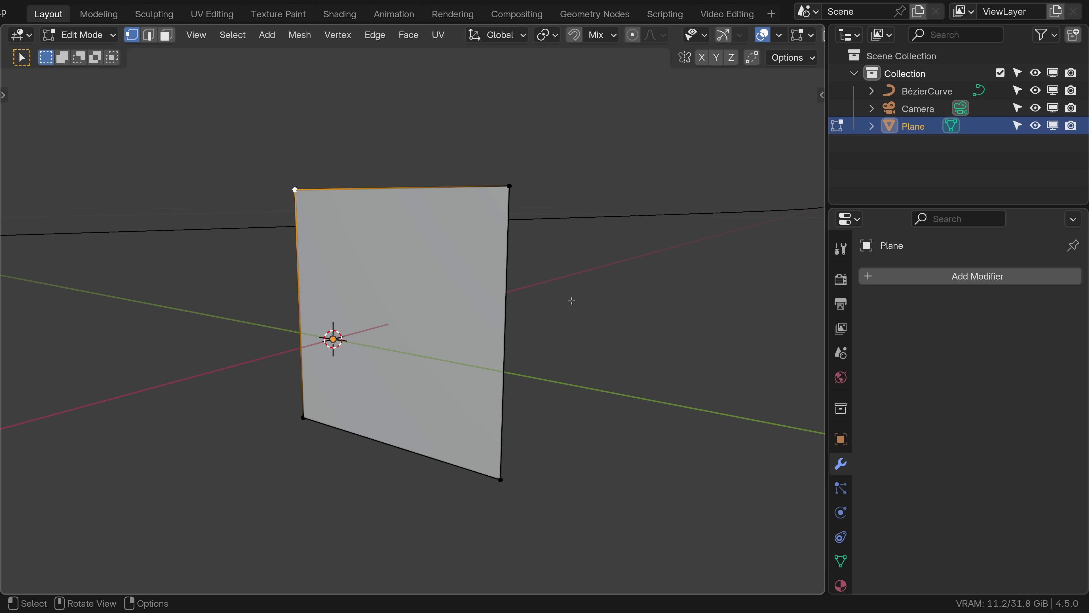
Loop-cut the plane and bevel it twice into a rail profile
click(499, 346)
key(ctrl+b)
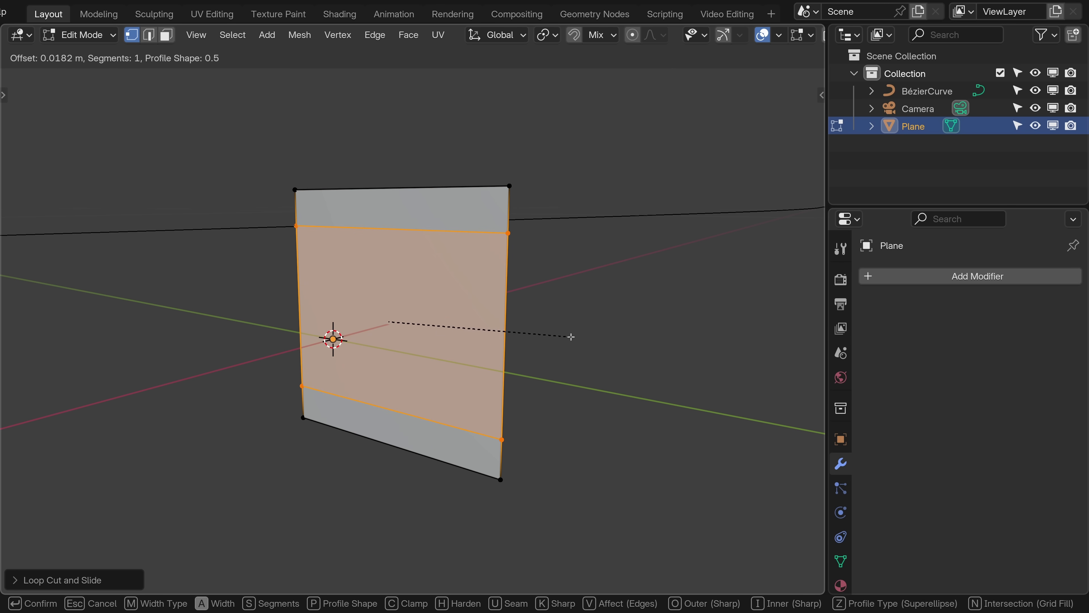
click(573, 332)
key(ctrl+b)
click(585, 325)
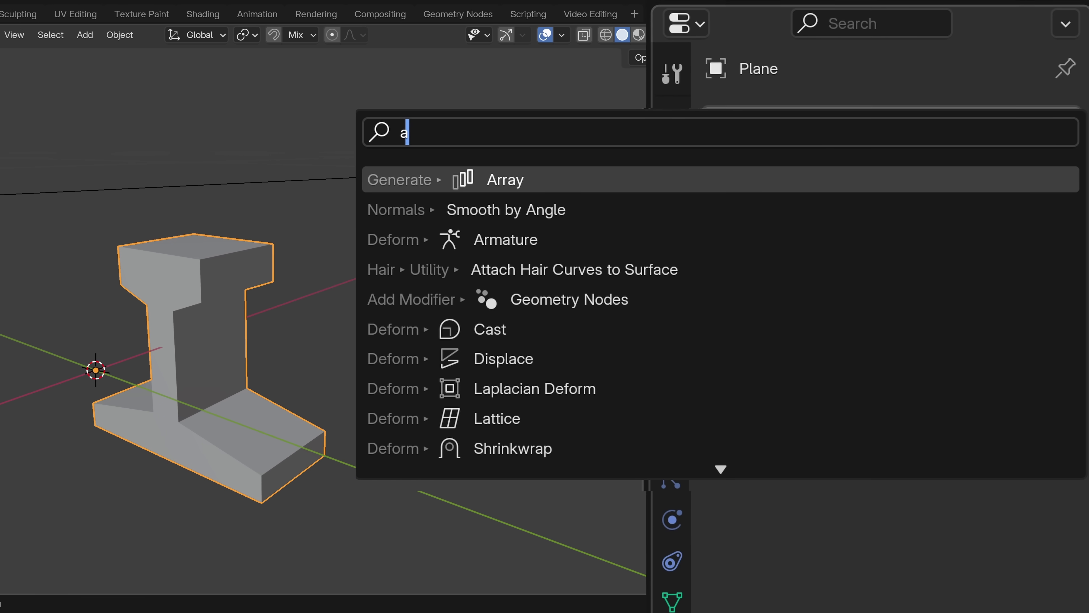
Add an Array modifier to the rail with Merge enabled
text(r)
key(Return)
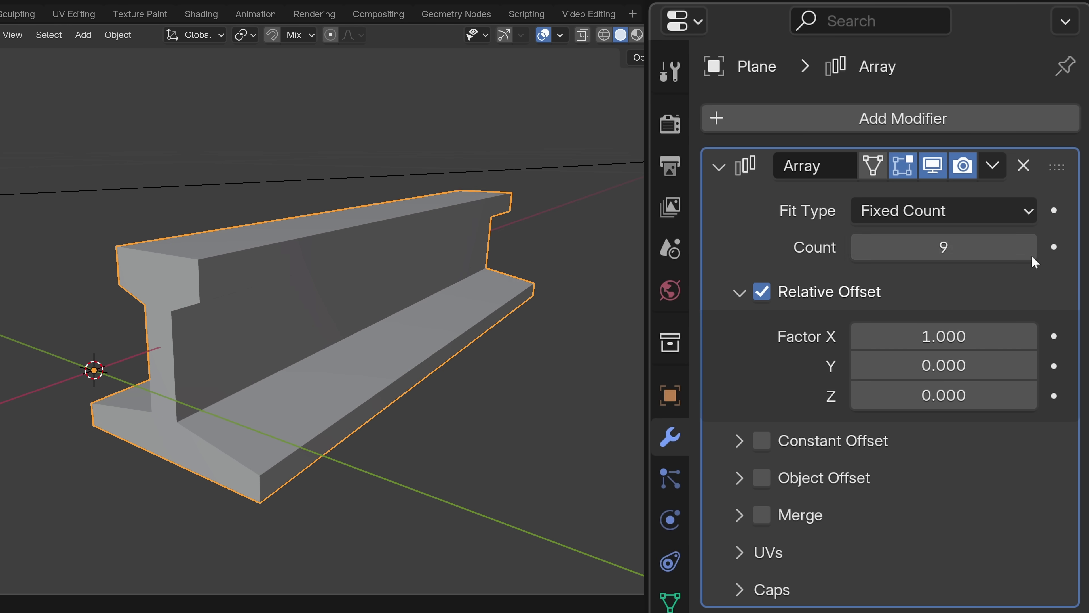
scroll(772, 481, down, 3)
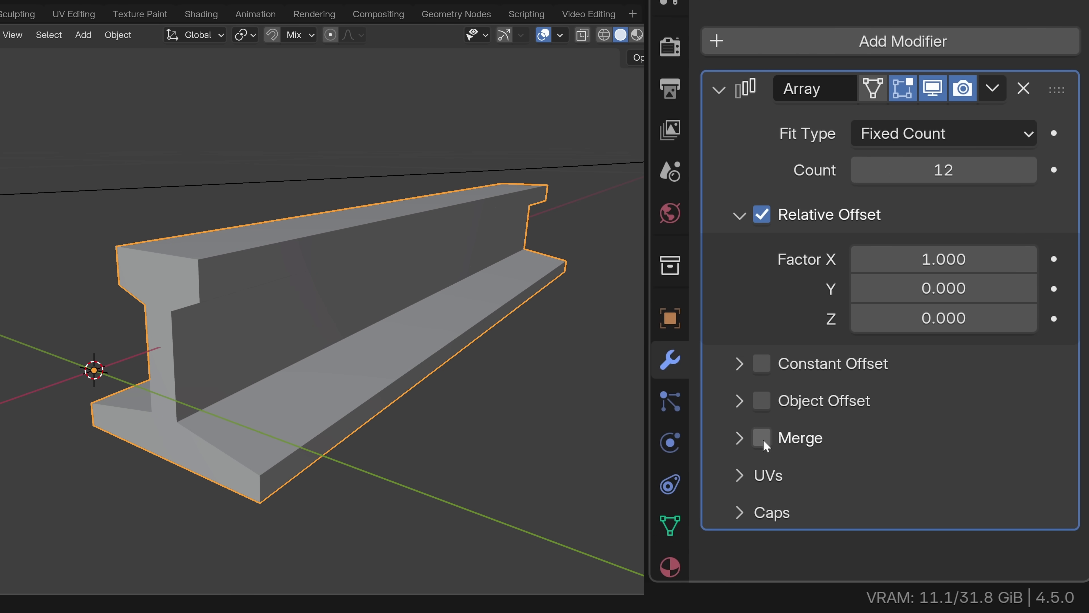
click(763, 438)
scroll(765, 445, up, 3)
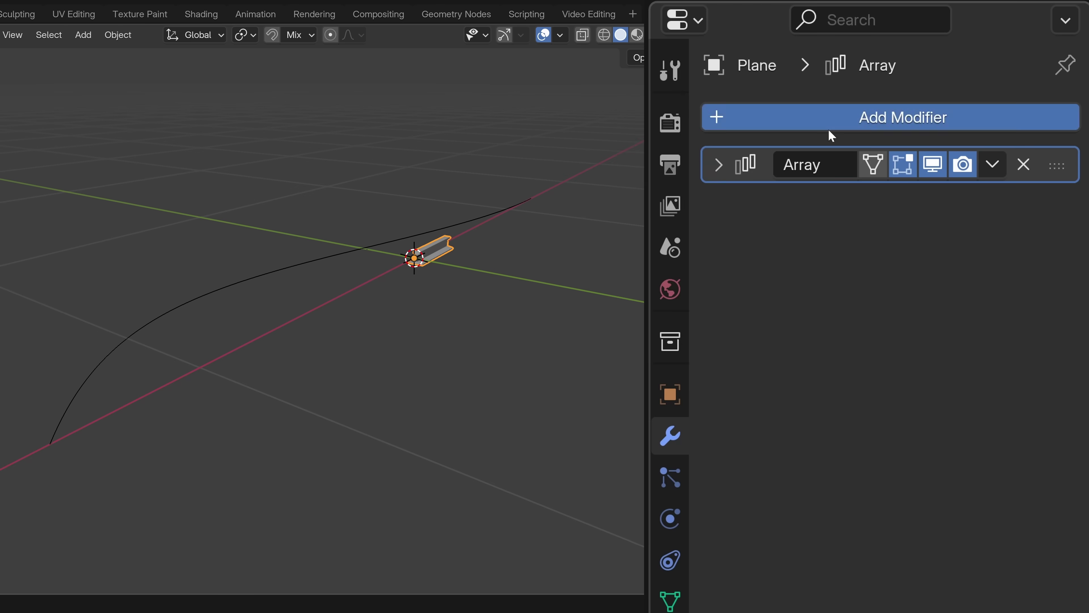
Add a Curve modifier and set the Array fit type to Fit Curve
click(830, 124)
text(c)
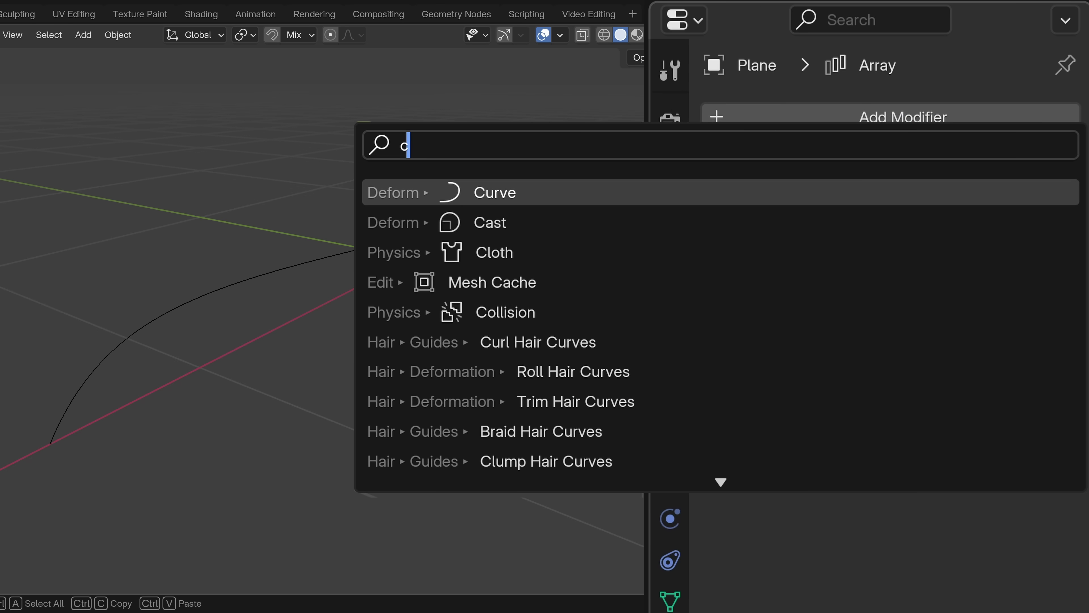
key(Return)
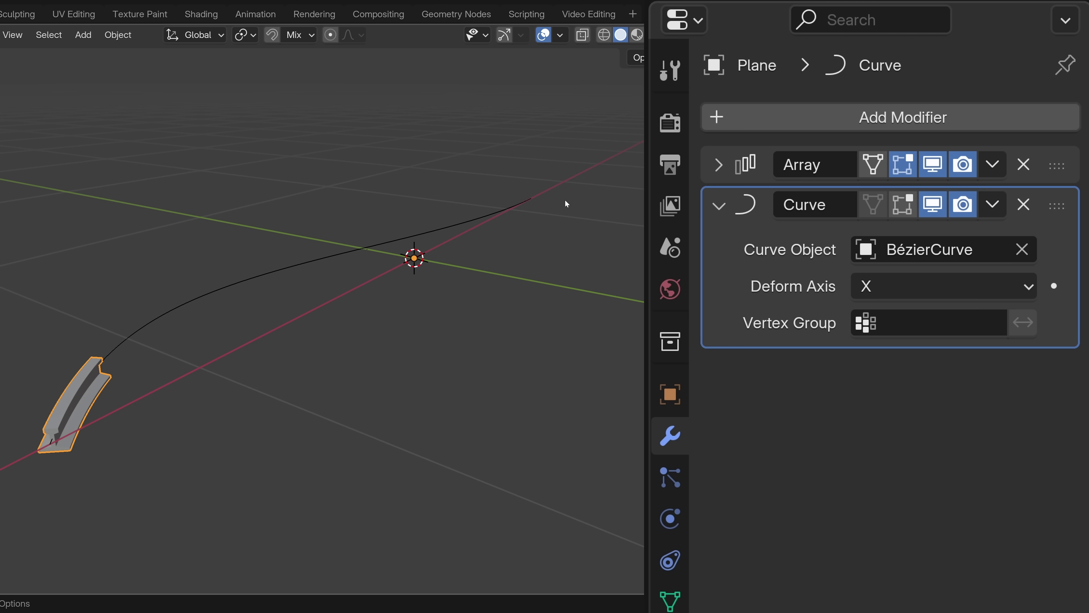
click(718, 165)
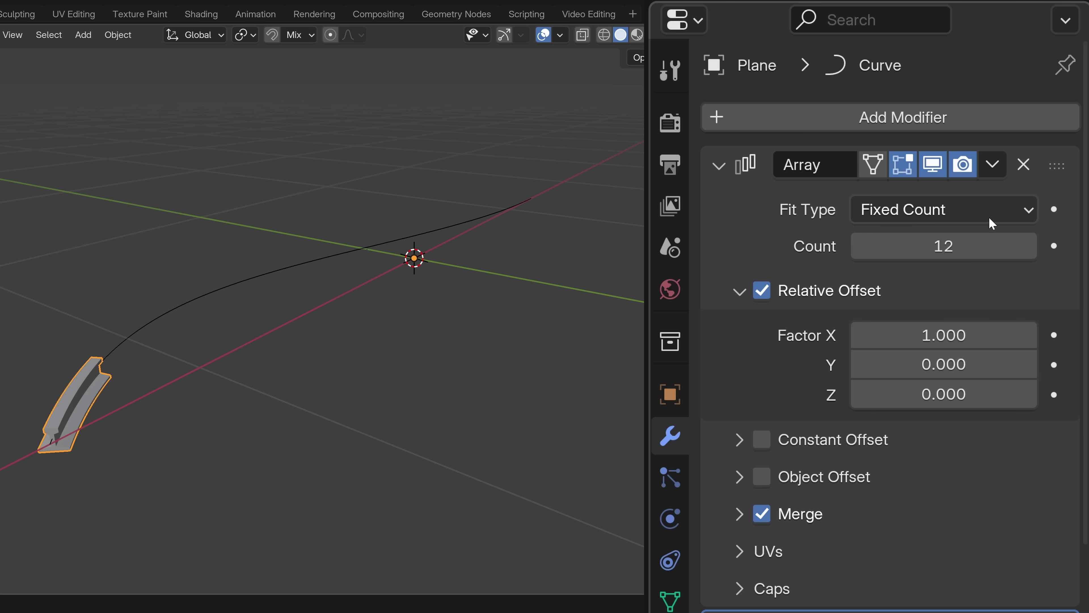
click(991, 222)
click(926, 307)
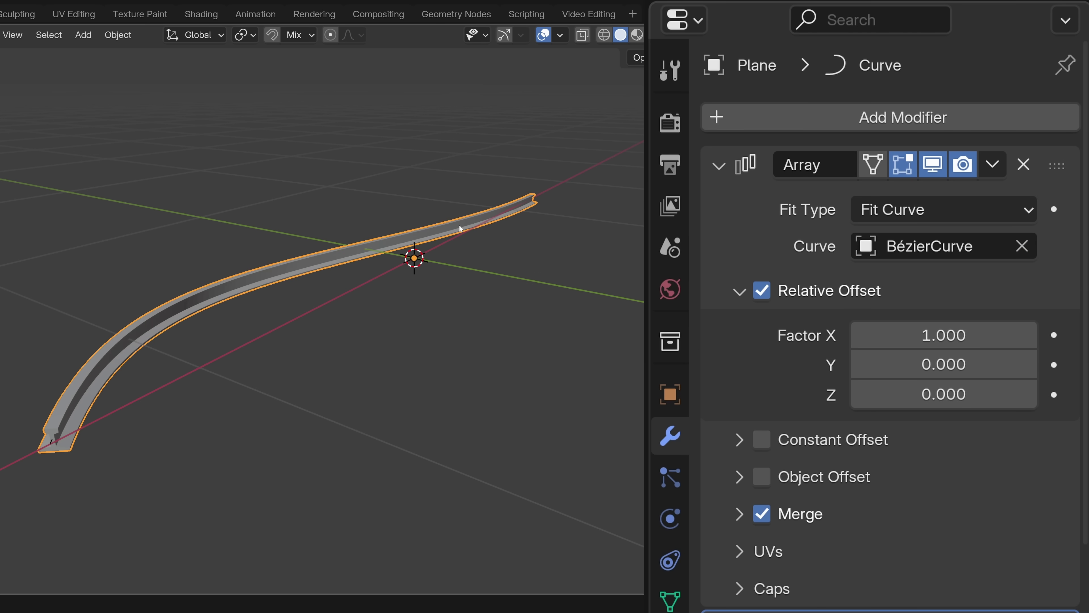
middle_drag(459, 228, 262, 253)
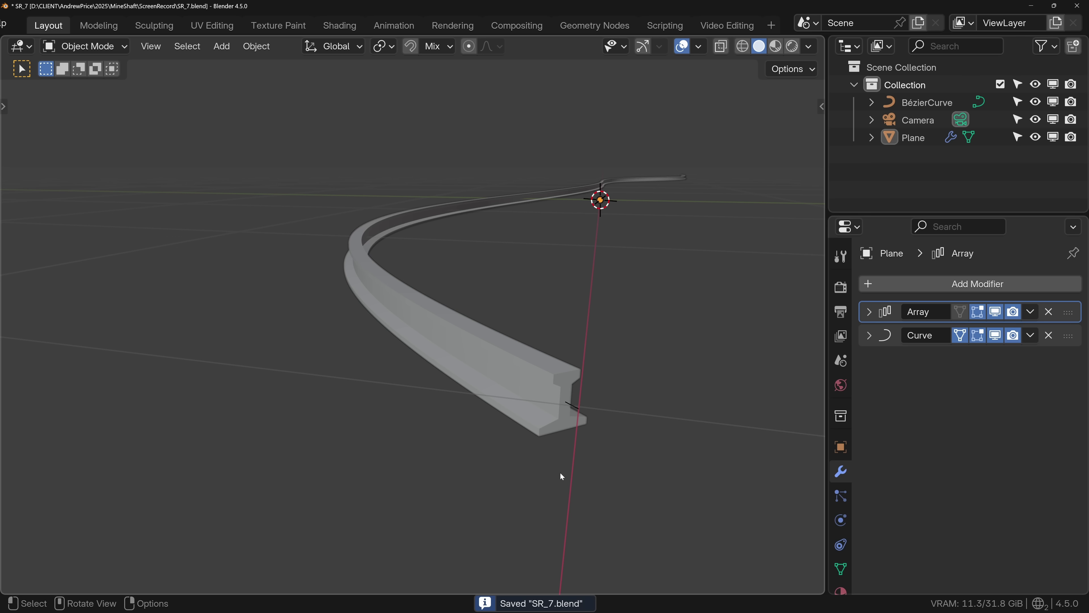
Offset the rail mesh sideways along the Y axis in Edit Mode
key(Tab)
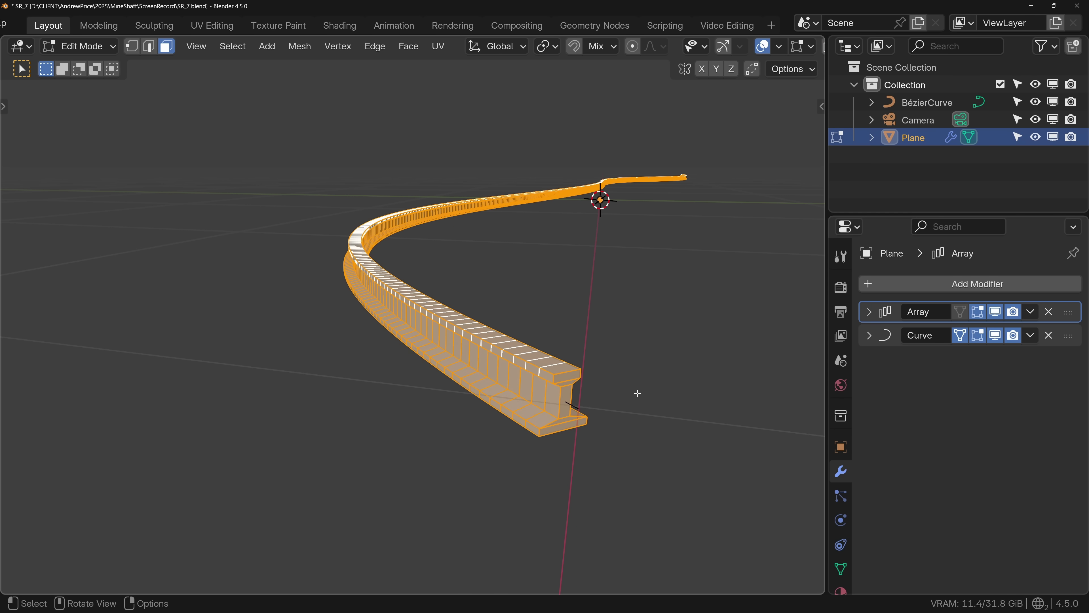
key(g)
key(y)
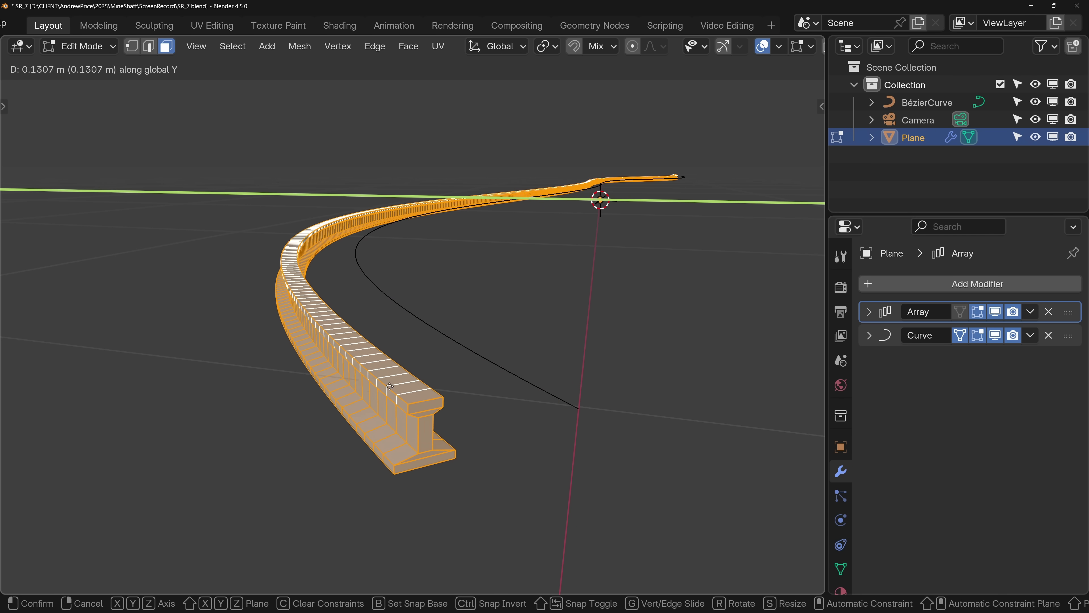
click(344, 388)
key(Tab)
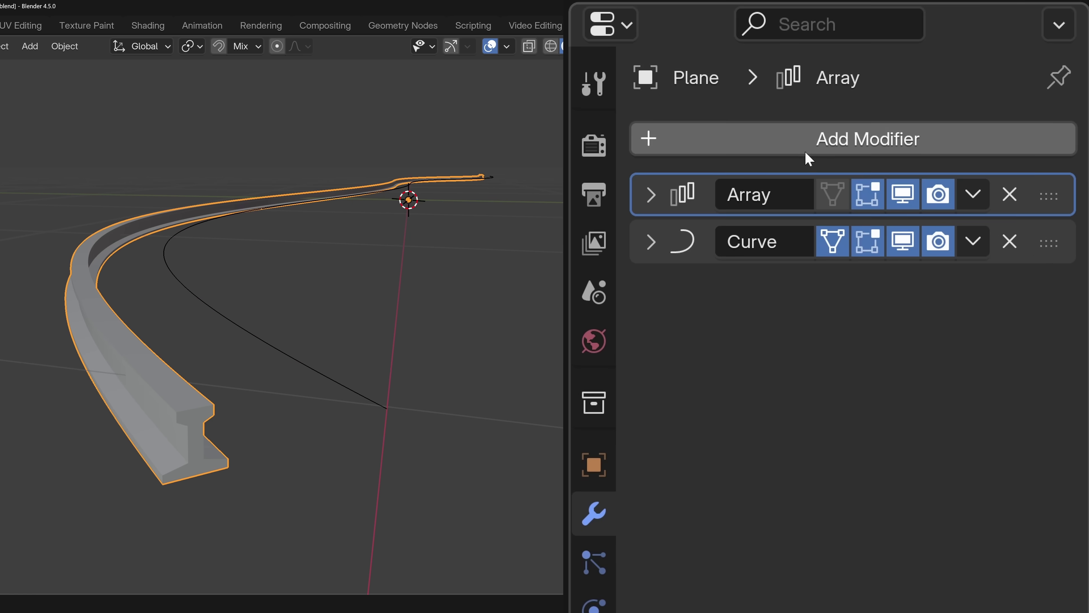
Add a Mirror modifier to the rail and move it to the top of the stack
click(949, 288)
text(mi)
key(Return)
drag(1057, 296, 1050, 189)
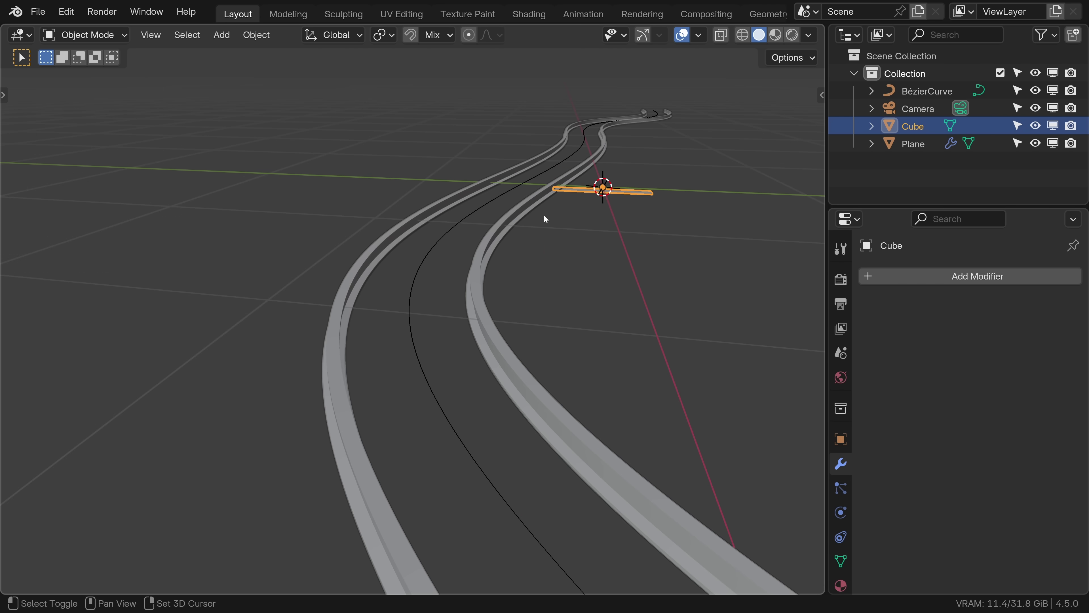
Copy the rail modifiers to the tie, remove its Mirror, and raise Array factor X to 5.510
shift+click(516, 220)
key(ctrl+l)
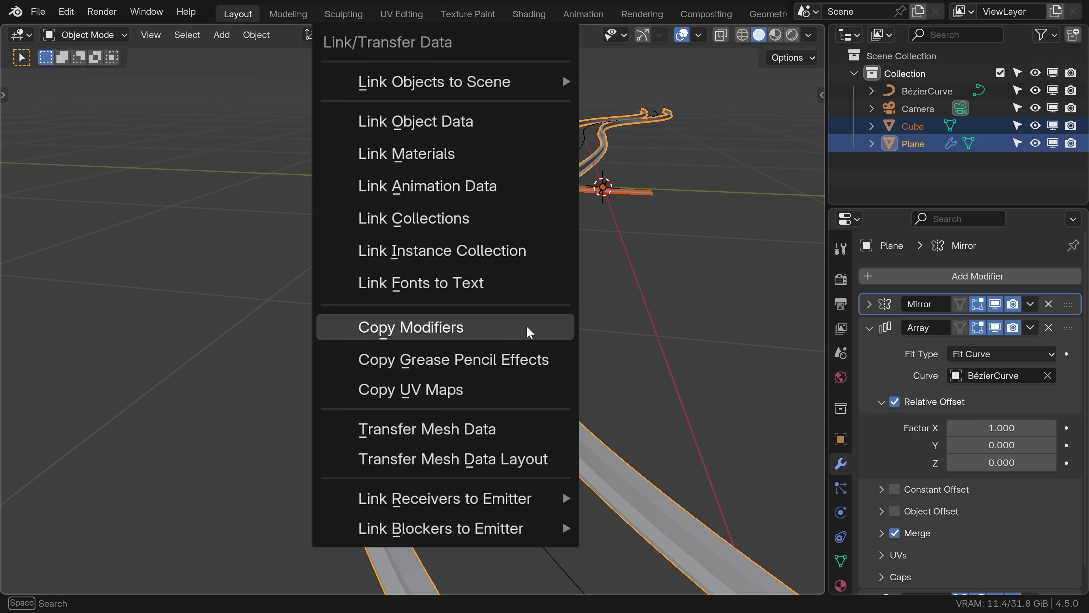
click(509, 327)
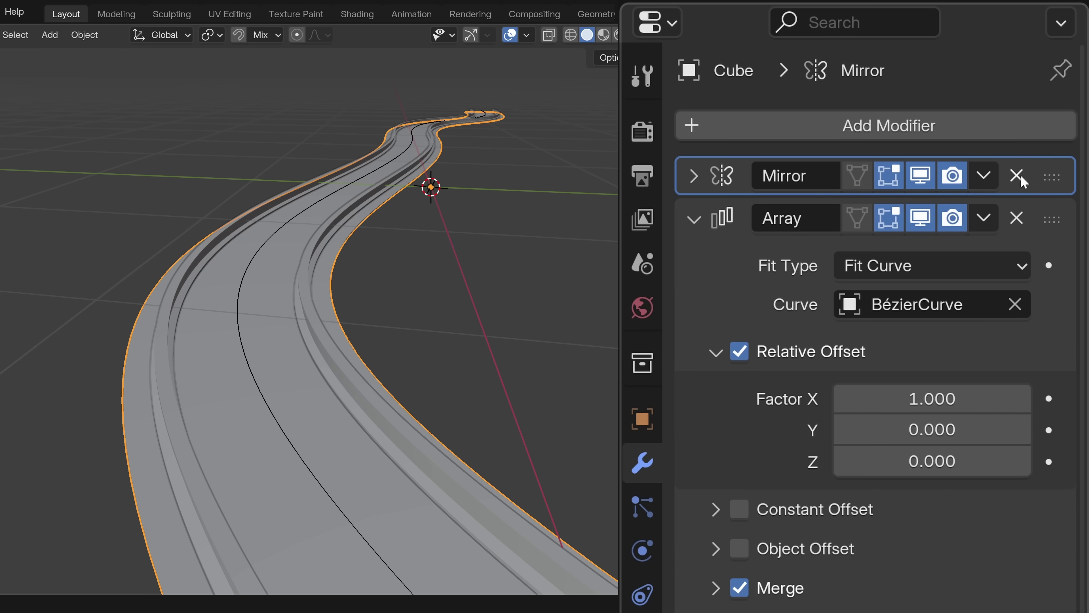
click(1016, 176)
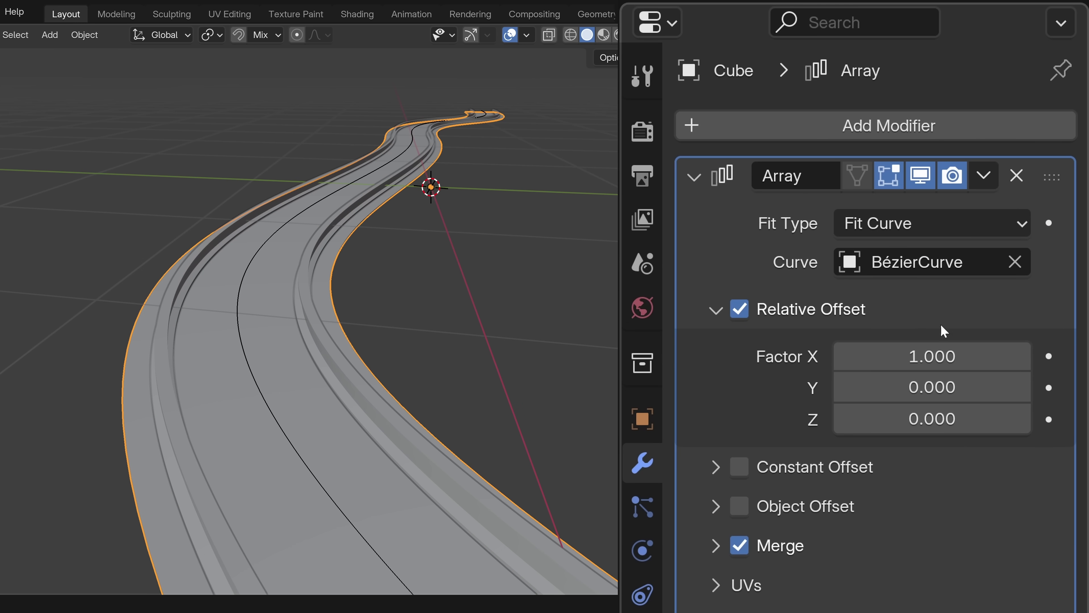
drag(931, 356, 1004, 356)
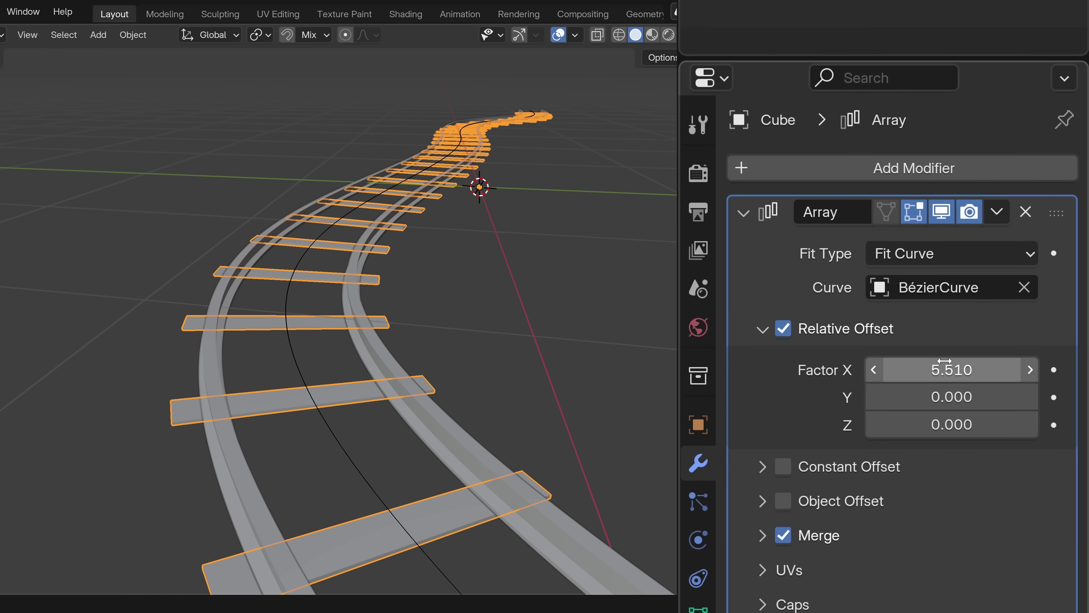
middle_drag(479, 279, 390, 242)
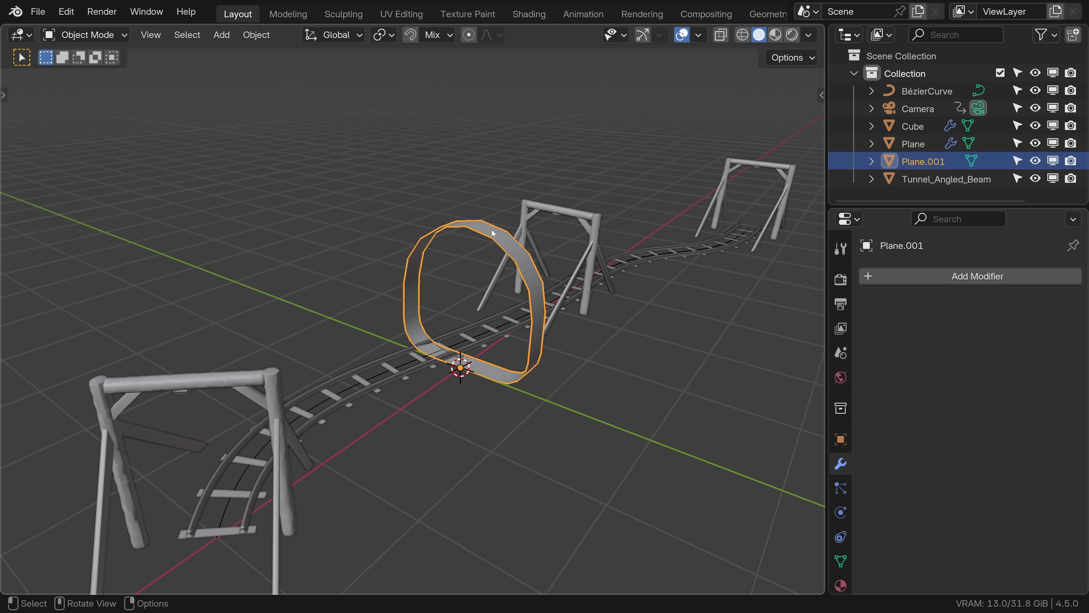
Copy the rails' modifiers onto Plane.001 and delete its Mirror modifier
shift+click(393, 378)
key(ctrl+l)
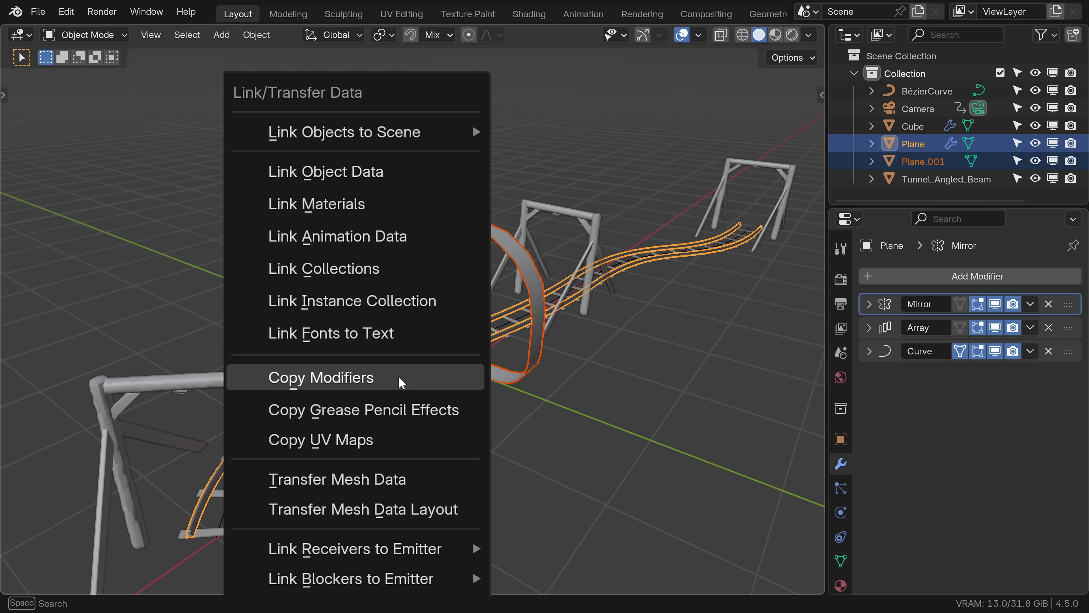
click(398, 376)
click(492, 258)
click(1048, 303)
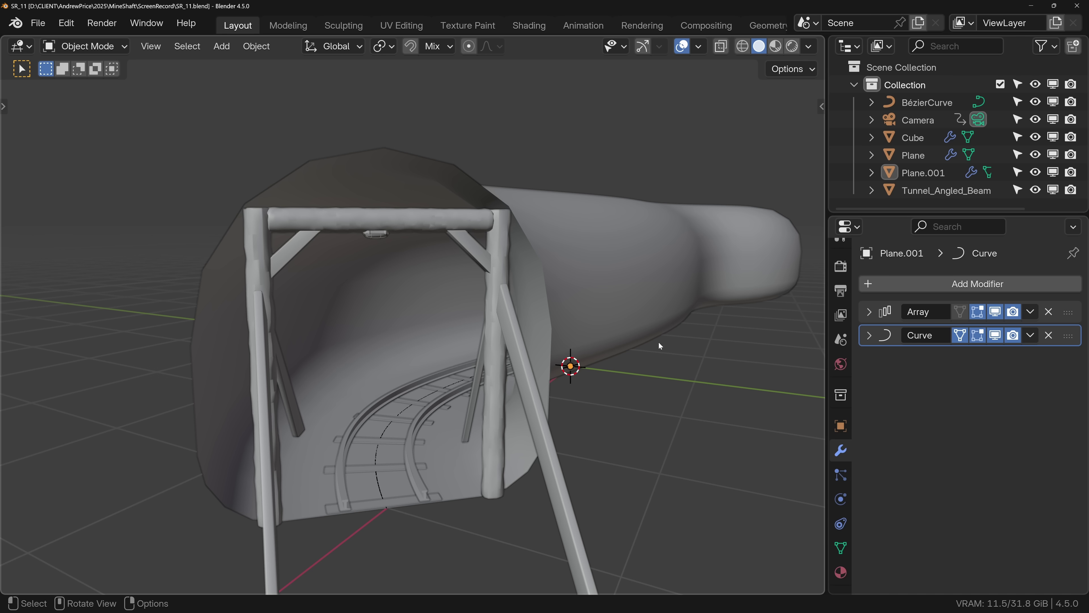
Add a Displace modifier to Plane.001 with a new texture
click(634, 285)
click(922, 283)
text(d)
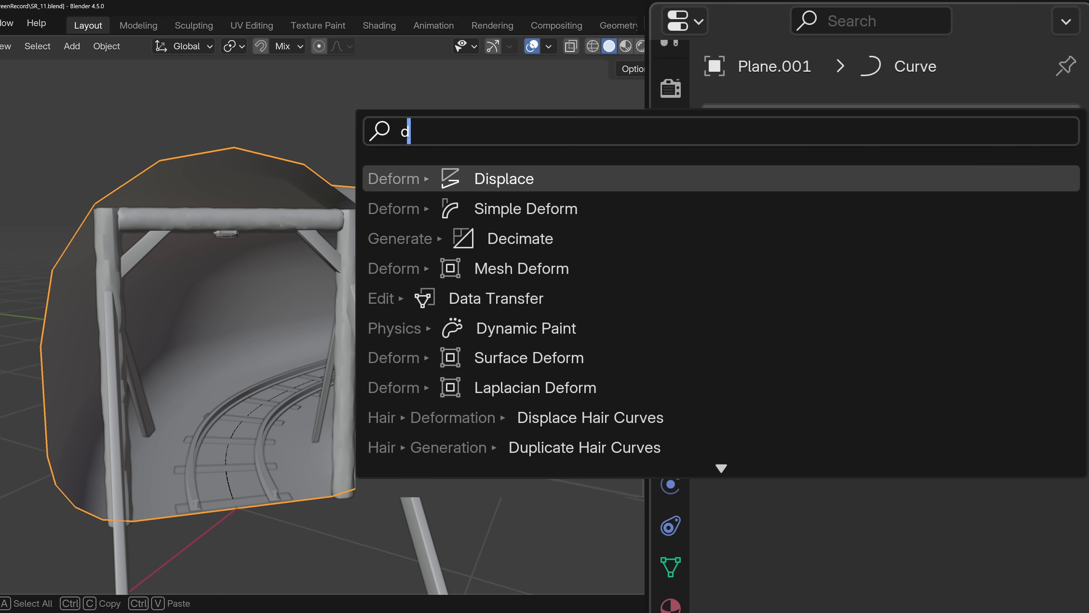
key(Return)
click(831, 300)
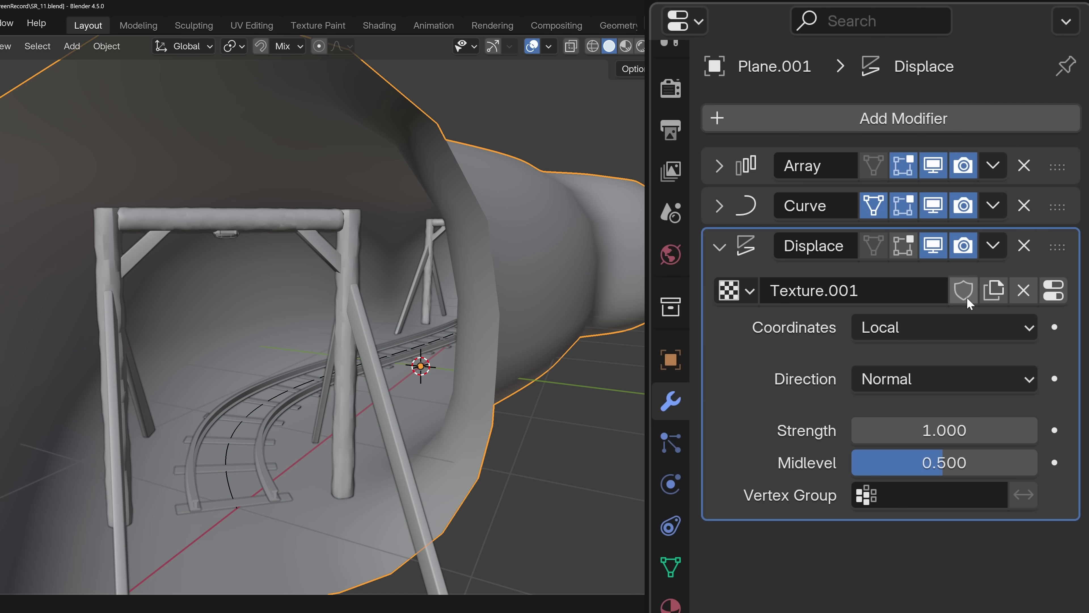
Make the displacement texture Clouds with Voronoi F1 noise basis
click(1053, 290)
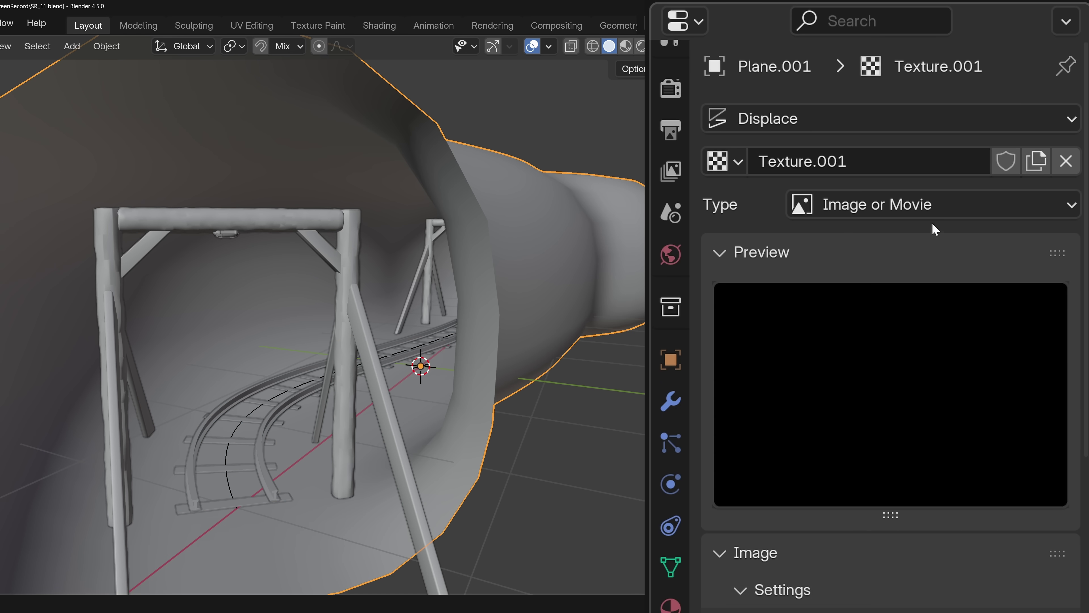
click(933, 205)
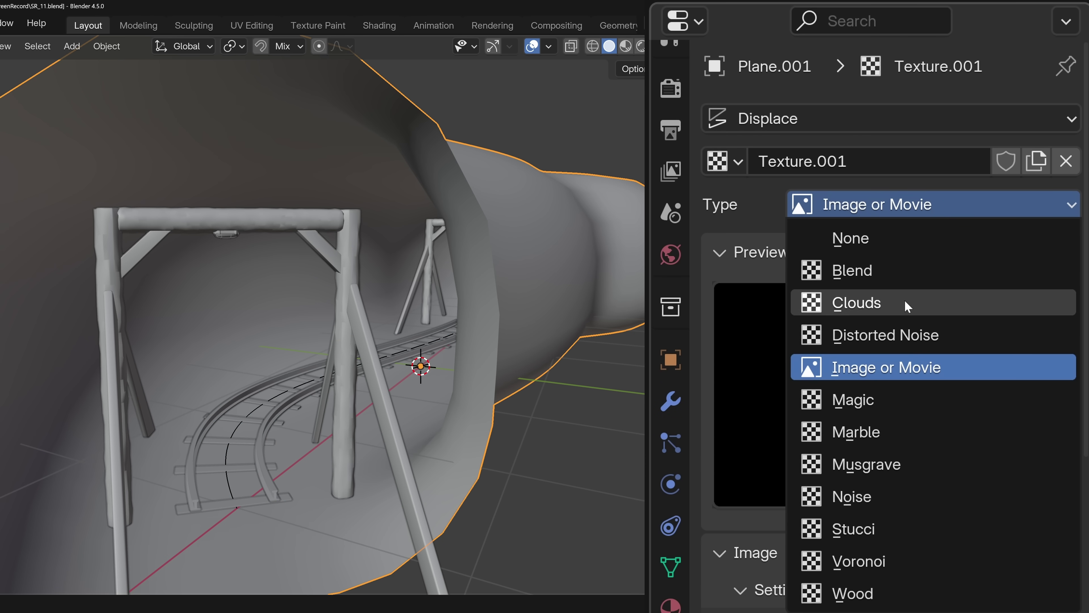
click(923, 307)
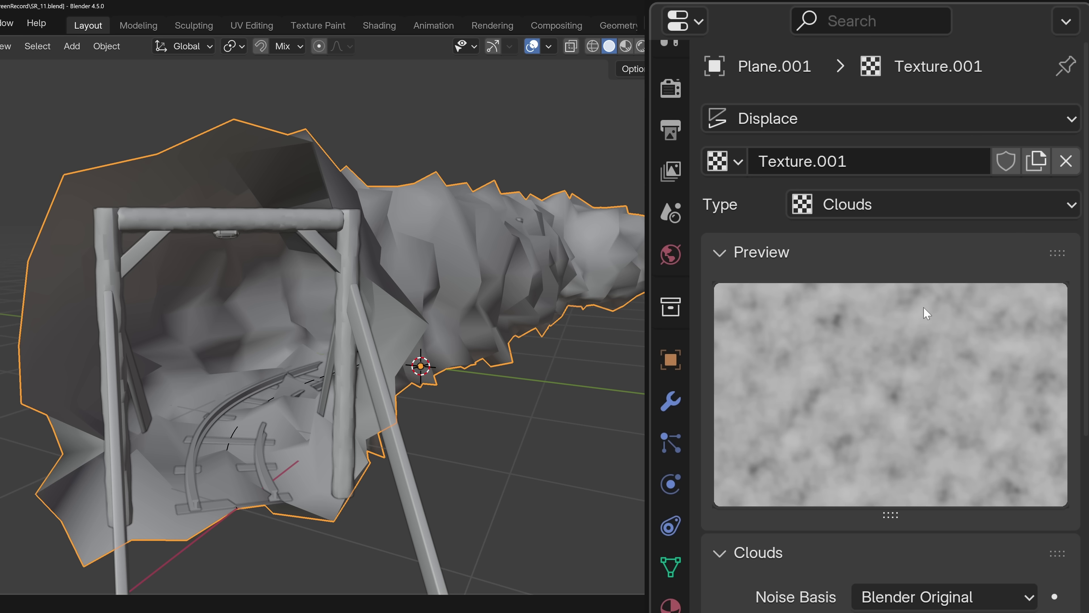
scroll(923, 309, down, 8)
click(924, 316)
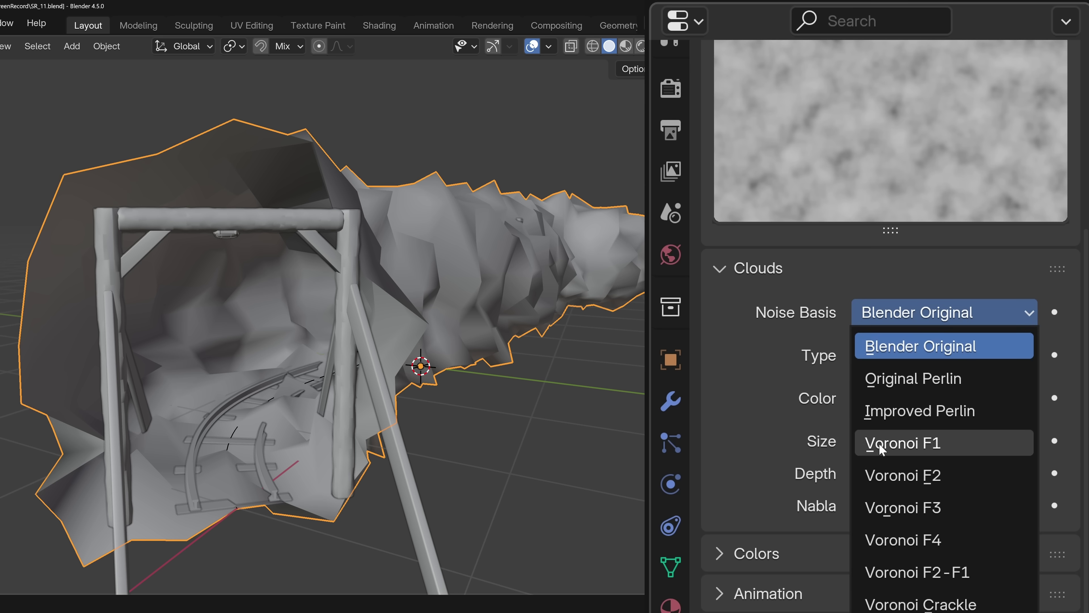
click(974, 450)
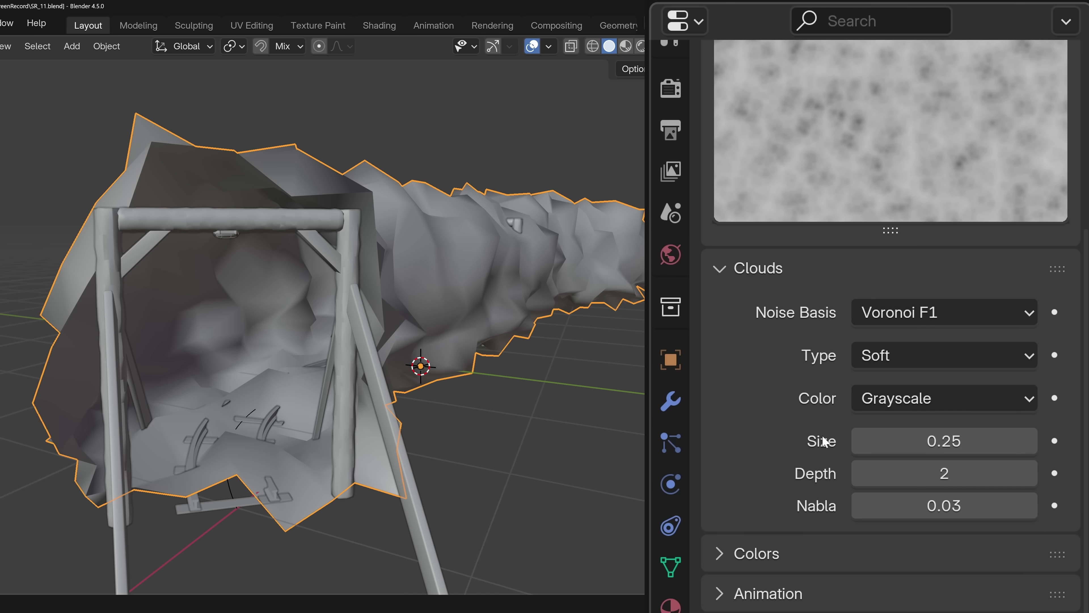
Add a Subdivision Surface above Displace with viewport and render levels 4
click(675, 406)
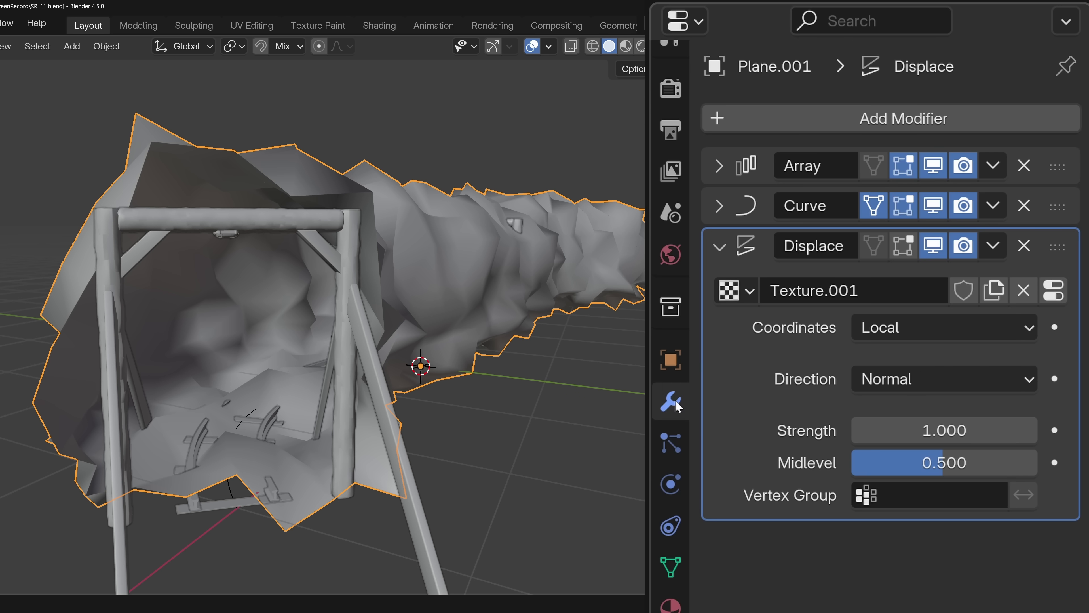
click(879, 120)
text(sub)
key(Return)
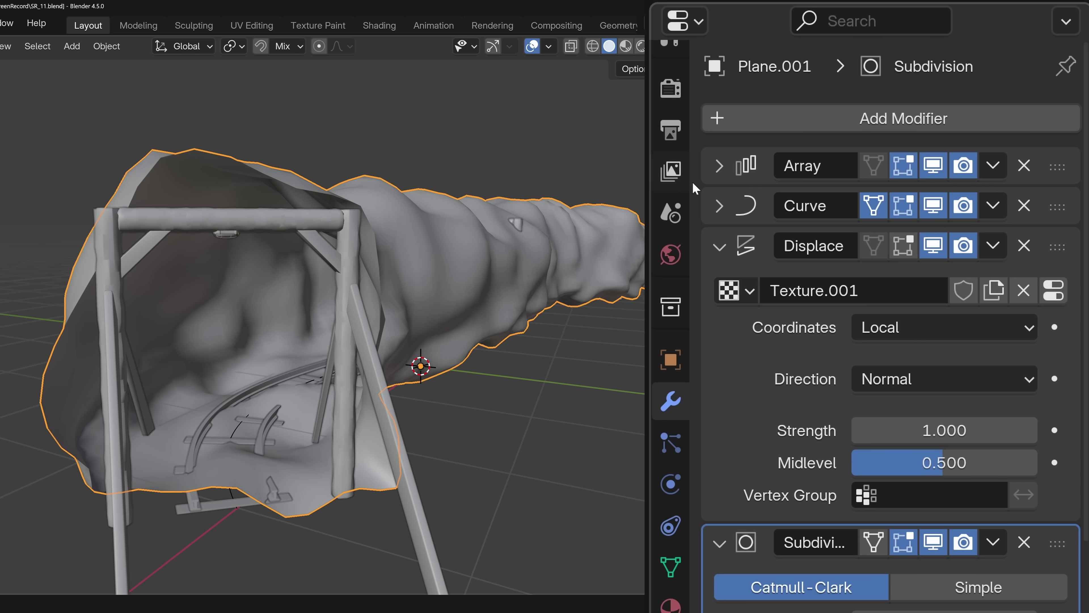
drag(1057, 544, 1043, 253)
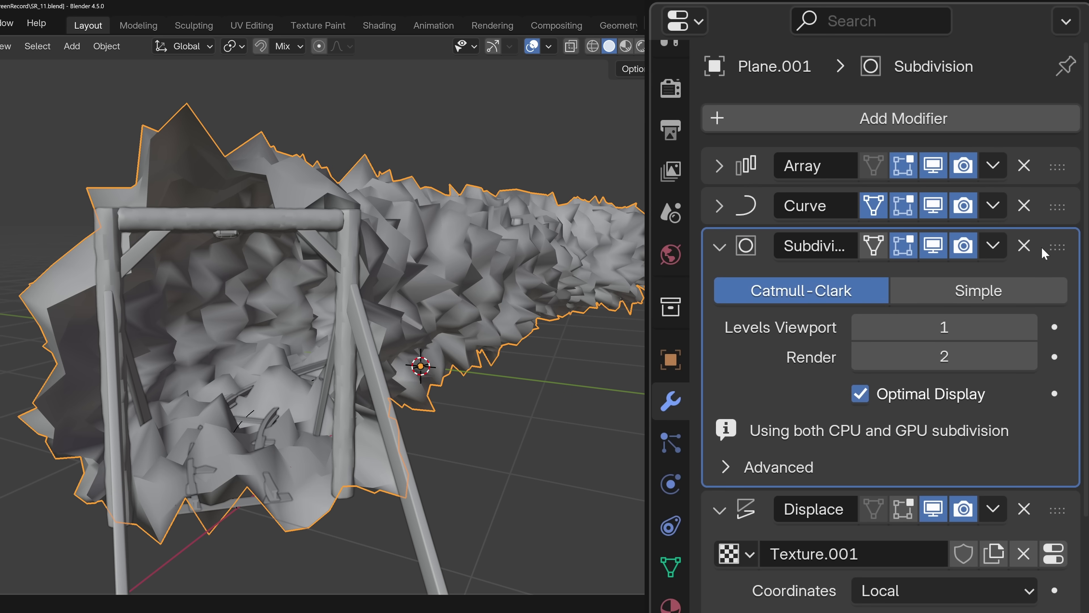
click(1030, 327)
click(1029, 327)
click(1030, 327)
click(1030, 356)
click(1029, 356)
Increase the Clouds texture Size and Depth for rougher rock detail
scroll(1016, 345, down, 5)
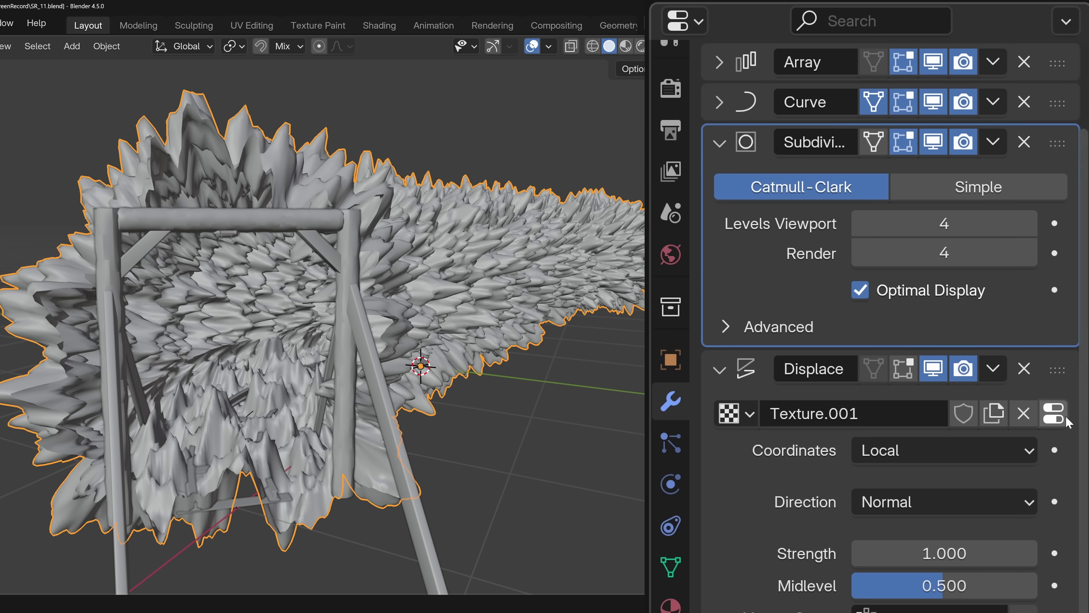
click(1053, 413)
scroll(819, 381, down, 1)
drag(933, 436, 1054, 435)
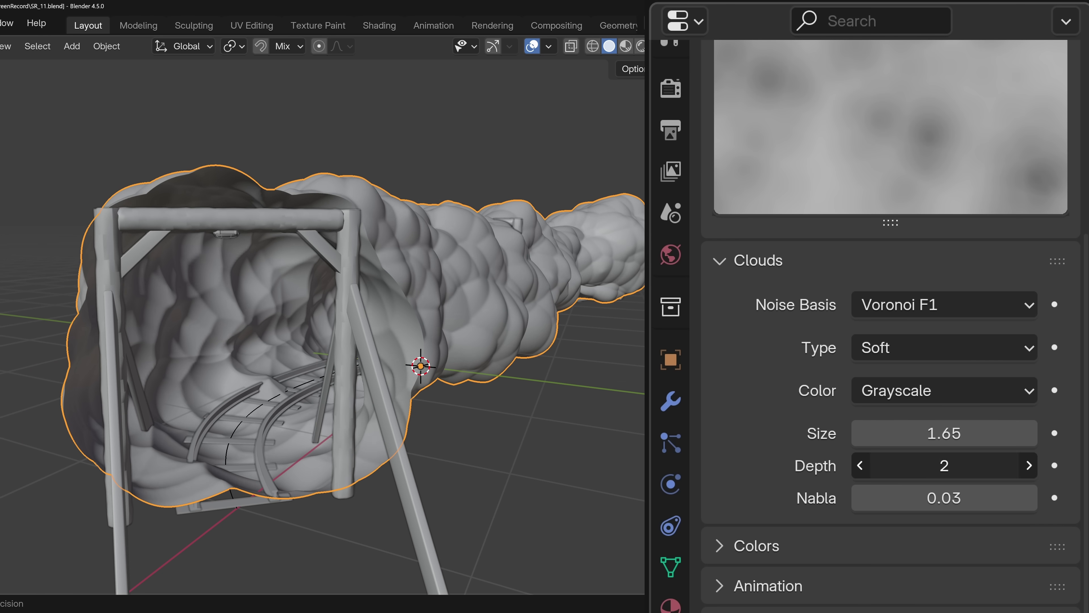
drag(944, 465, 986, 465)
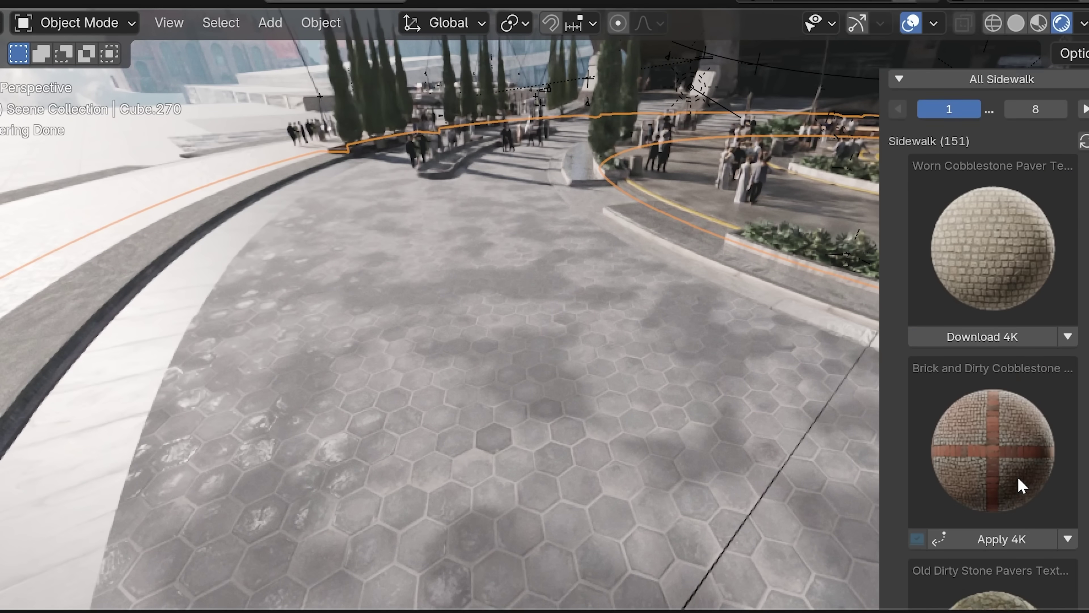
Try brick cobblestone, modular checkerboard, striped paver and grey cobblestone materials on the floor
scroll(1021, 486, down, 3)
click(1036, 408)
scroll(1033, 408, down, 5)
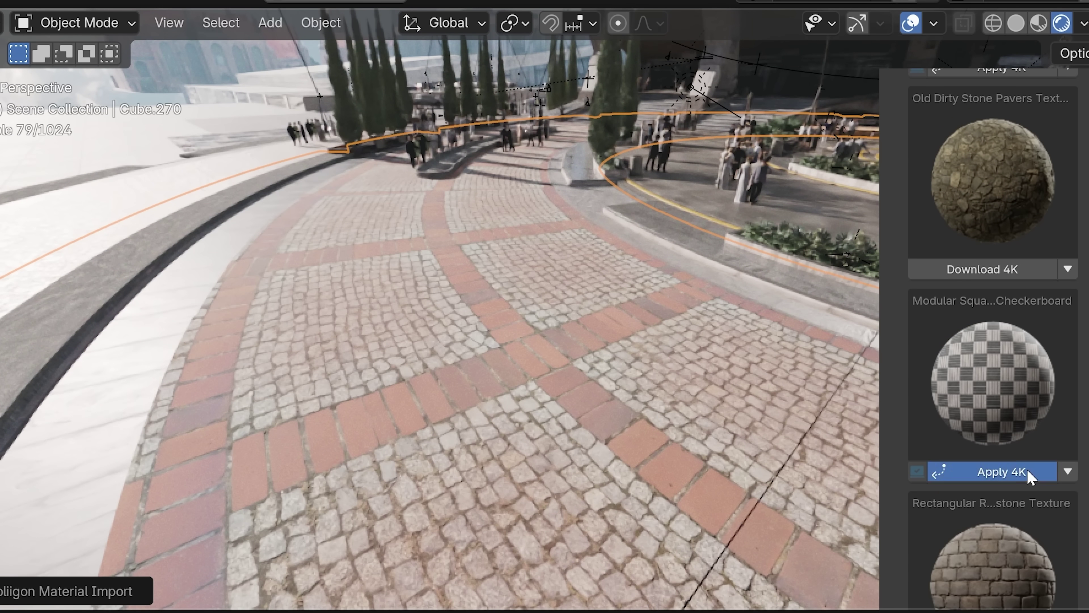
click(1028, 473)
scroll(1029, 472, down, 5)
click(1040, 401)
scroll(1041, 403, down, 5)
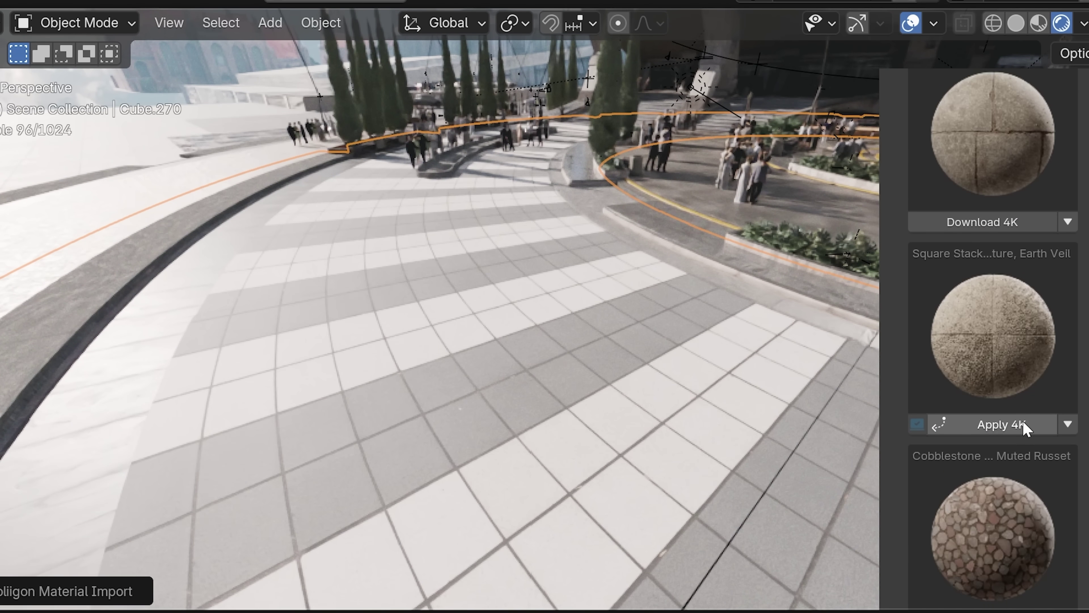
click(1044, 403)
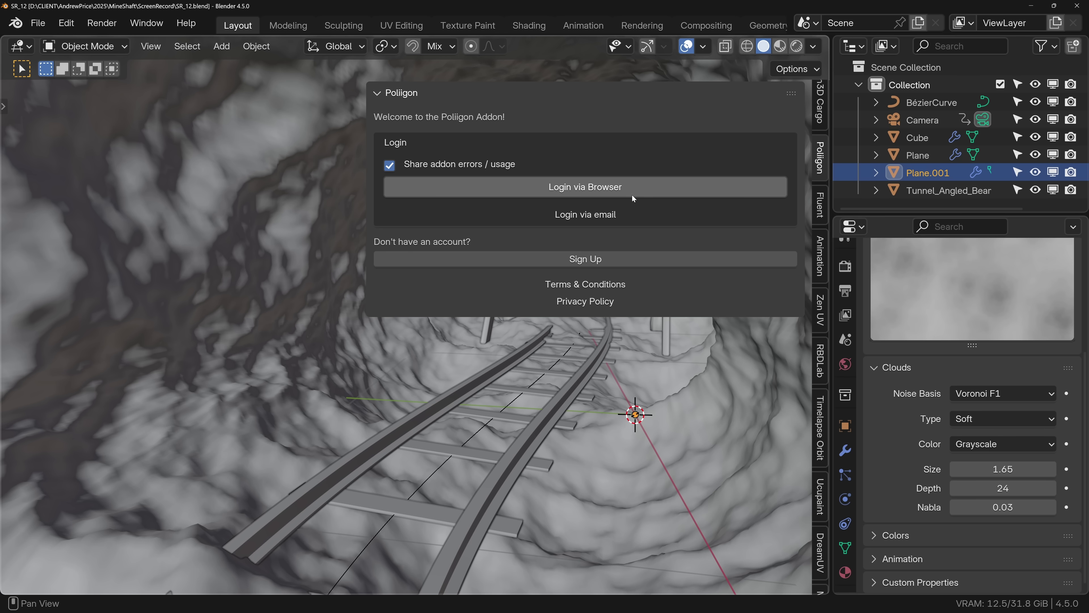
Log in, download the RockCliffFace 4K material and import it onto the tunnel
click(632, 195)
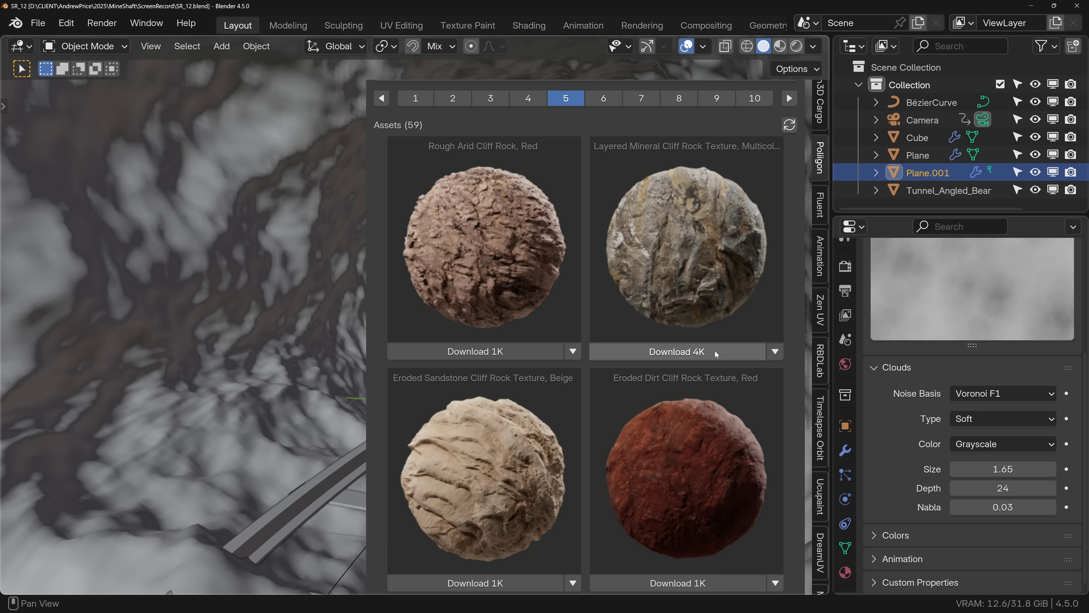
click(715, 350)
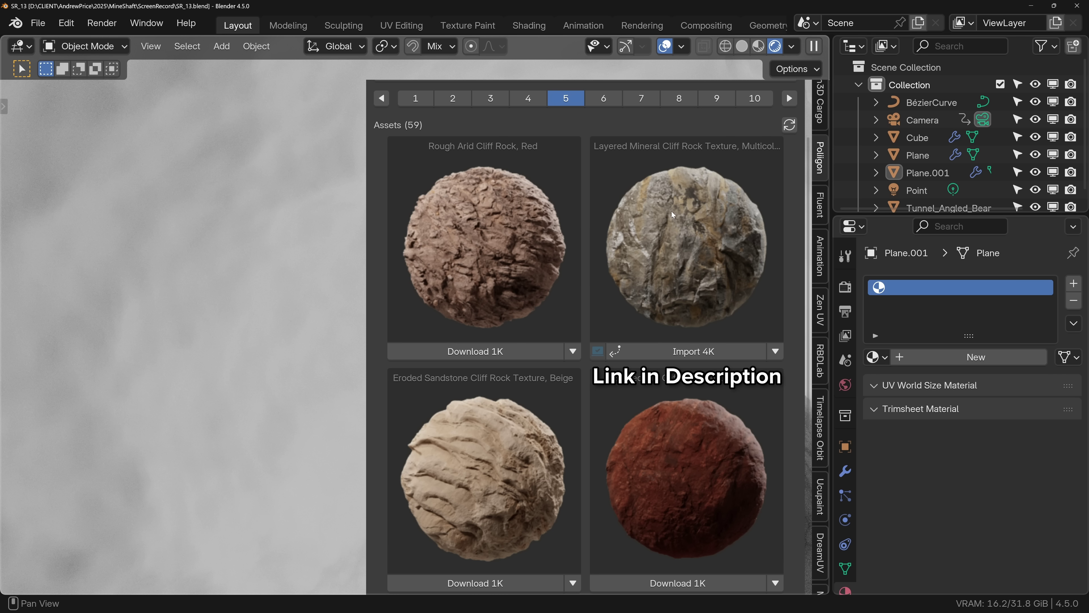
click(693, 351)
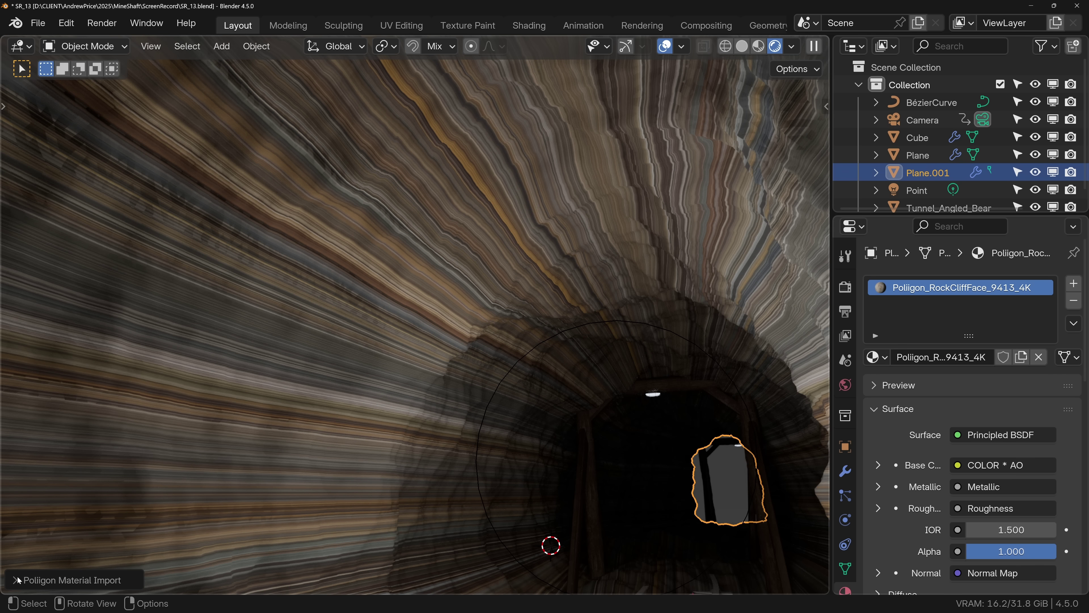
Set the rock material's mapping to Box and displacement to Displacement and Bump
click(52, 580)
click(157, 454)
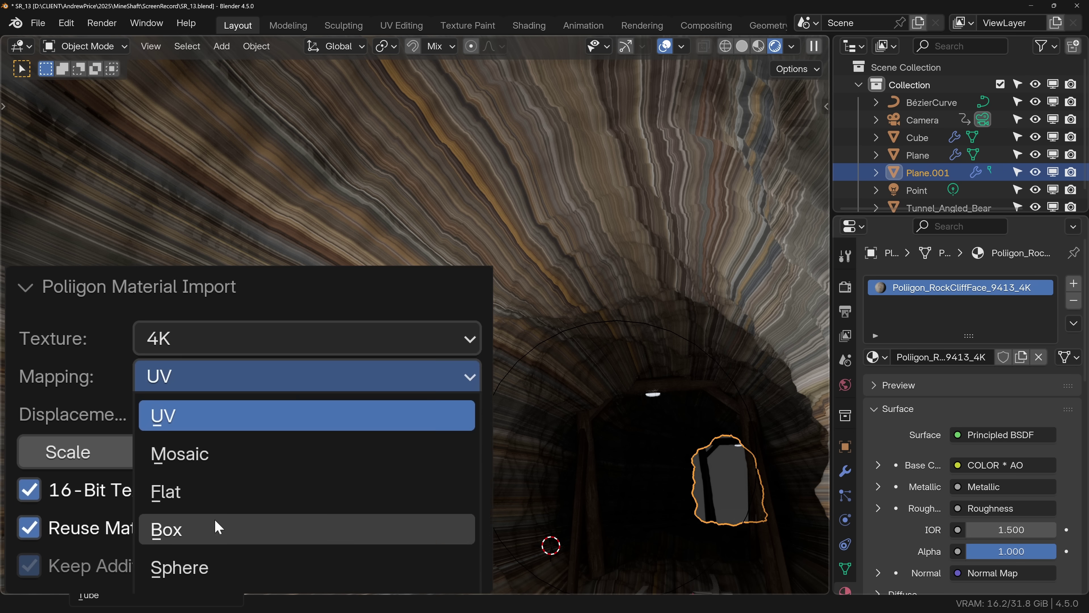
click(216, 539)
click(292, 414)
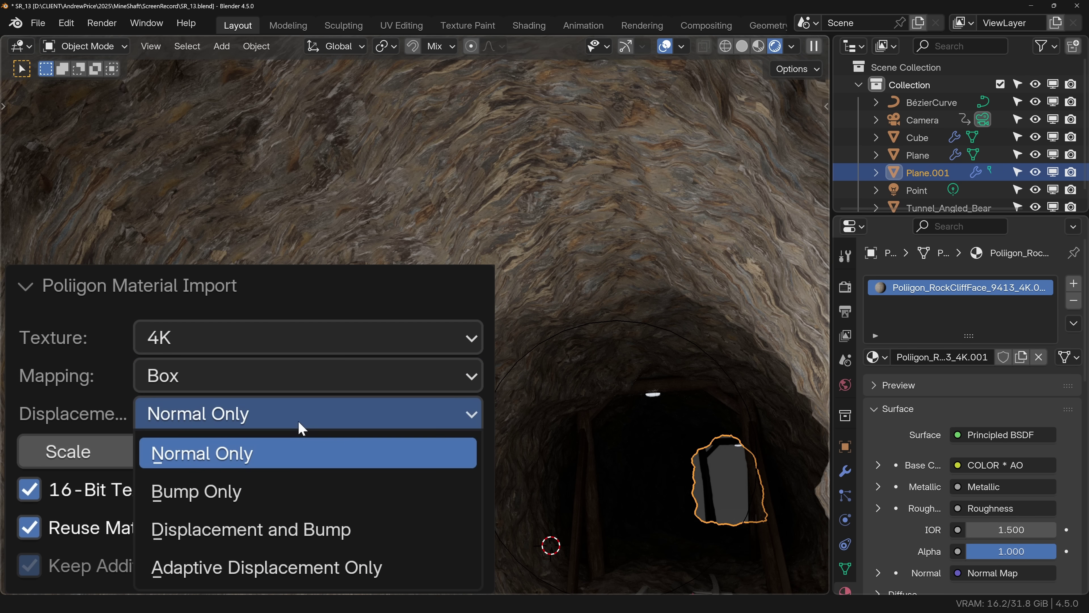
click(315, 537)
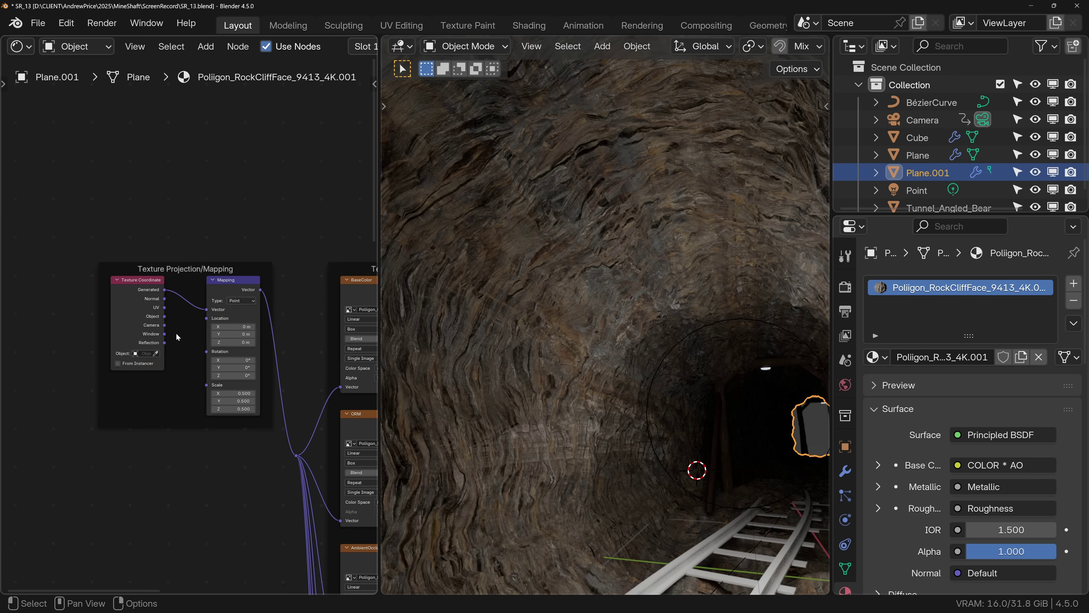
Link the Texture Coordinate node's Object output to the Mapping node's Vector input
scroll(176, 333, up, 3)
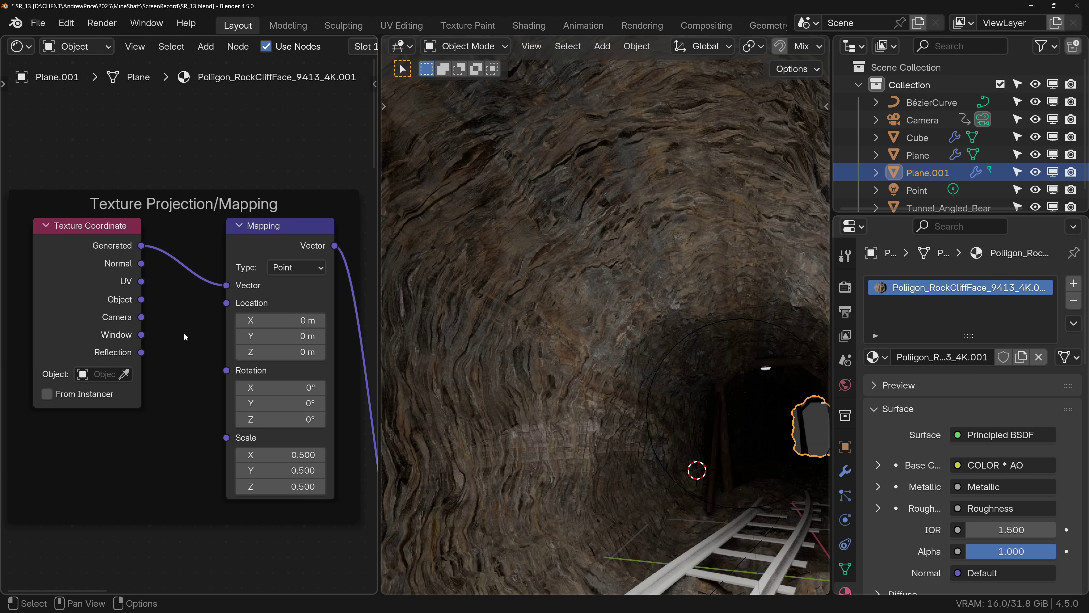
drag(223, 288, 225, 286)
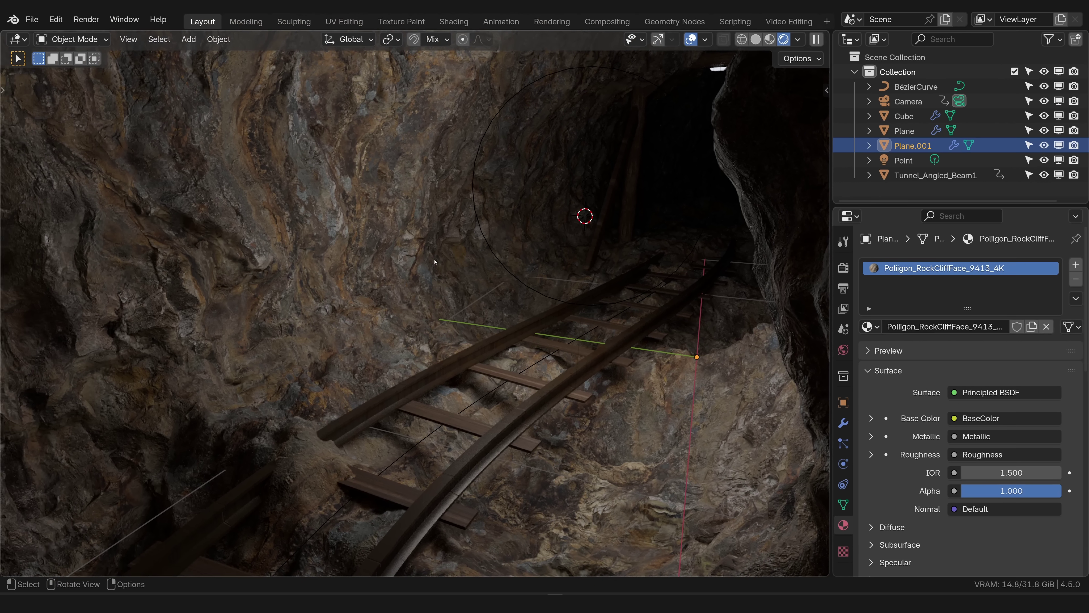
Select the tunnel's floor faces and assign them a new material in a second slot
key(Tab)
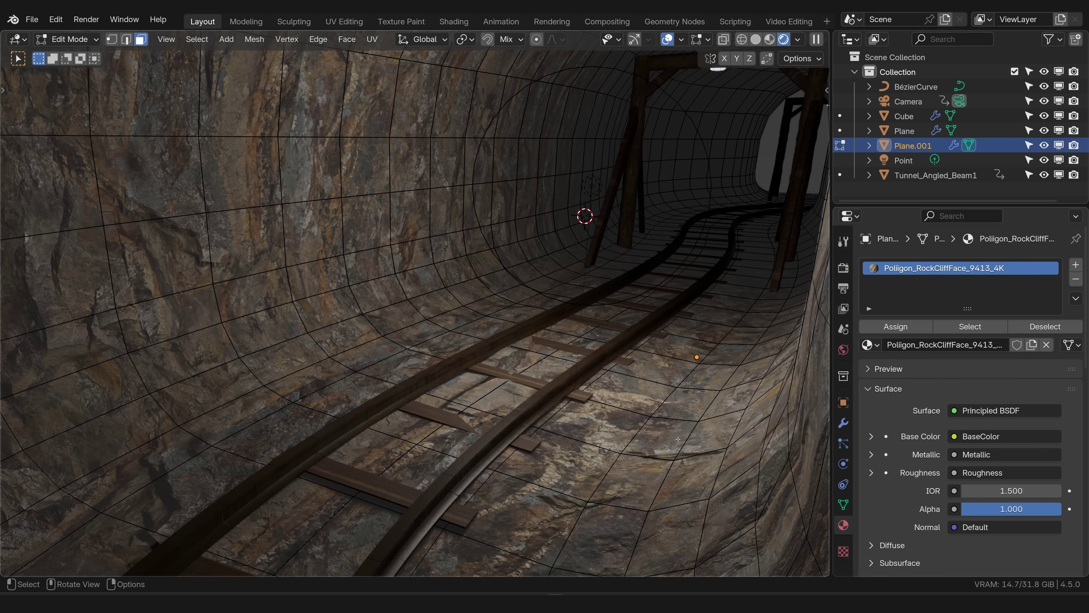
key(l)
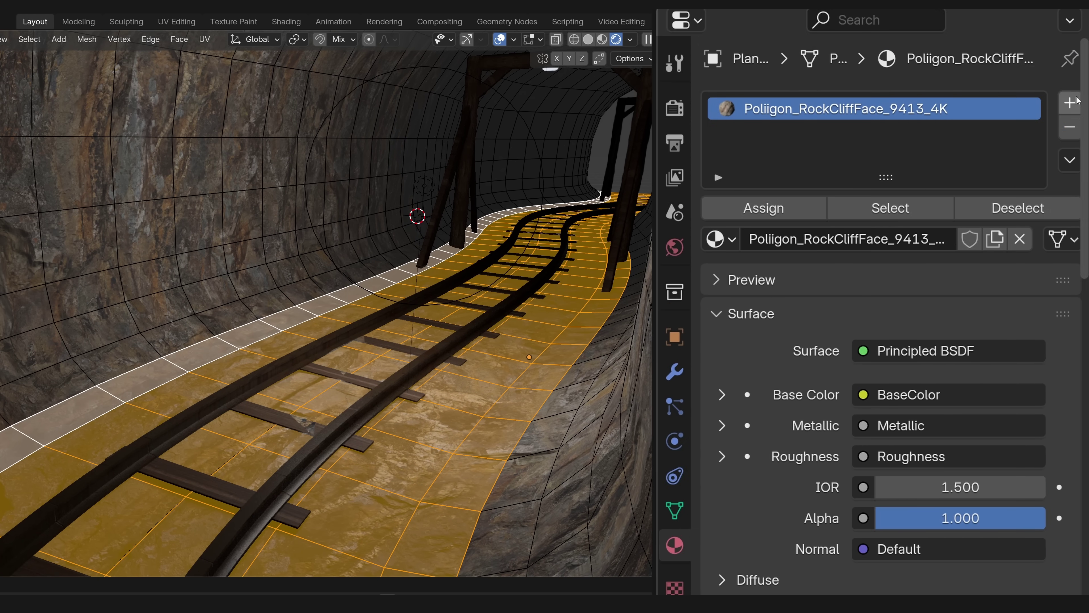
click(1076, 265)
click(908, 348)
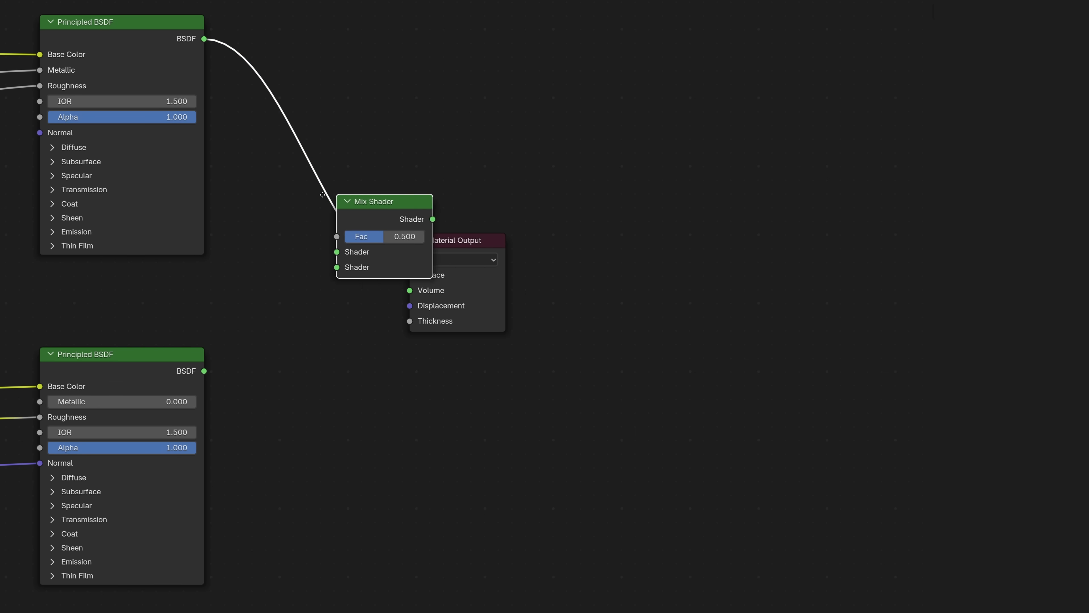
Route both shaders through the Mix Shader to the output, test Fac, and drive Fac with the image colour
drag(322, 194, 272, 201)
drag(204, 370, 276, 287)
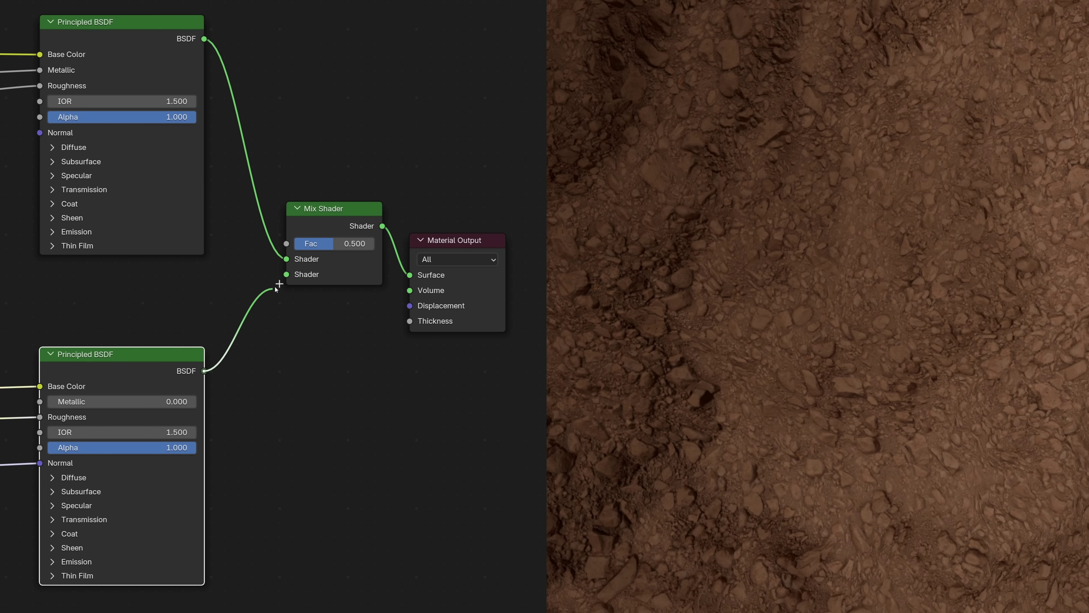
drag(326, 244, 299, 243)
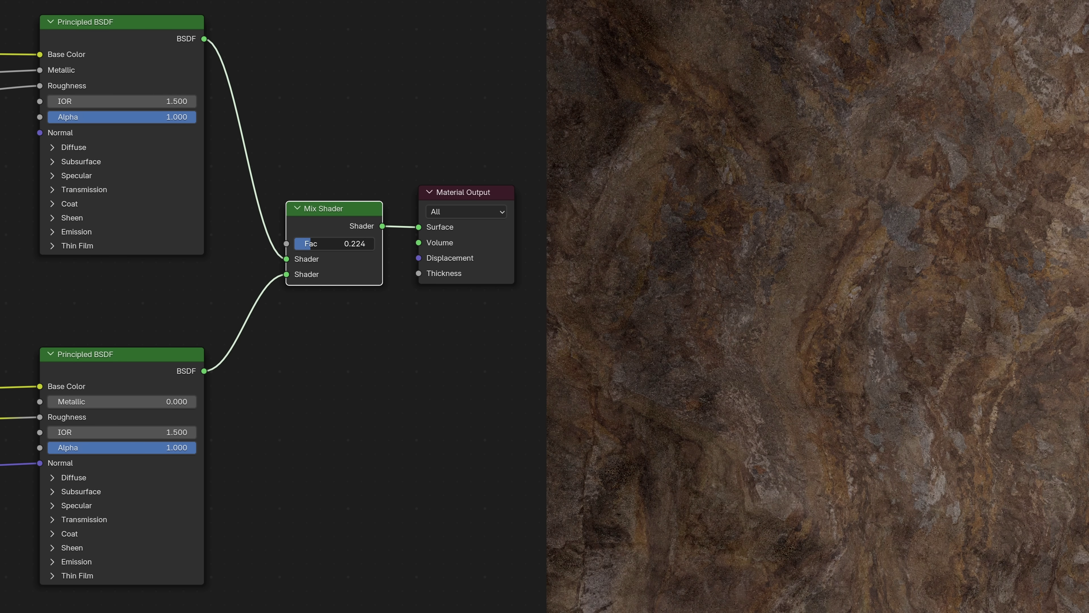
drag(312, 243, 365, 243)
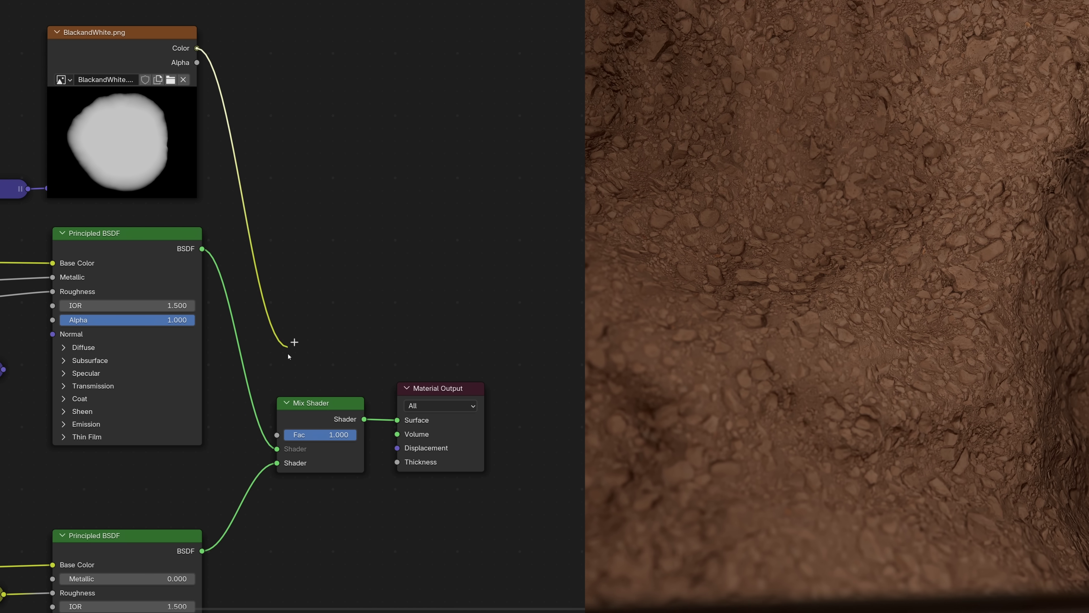
drag(288, 356, 277, 436)
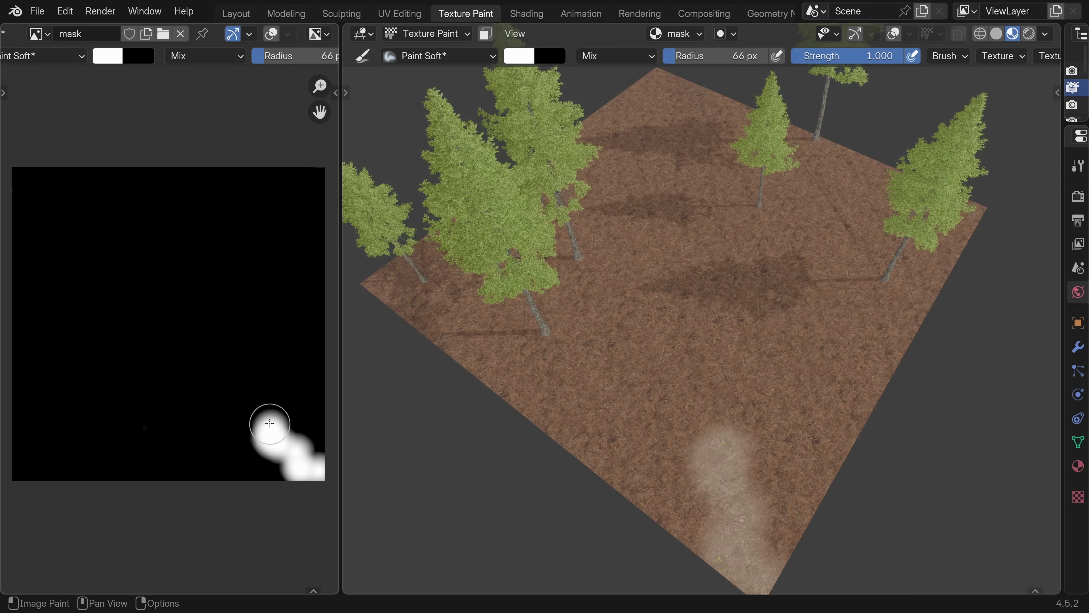
Carry the soft painted mask path farther across the ground and shift a Color Ramp stop
mouse_move(207, 383)
mouse_down()
mouse_move(148, 310)
mouse_move(160, 284)
mouse_move(116, 260)
mouse_move(119, 234)
mouse_move(90, 236)
mouse_move(20, 173)
mouse_up()
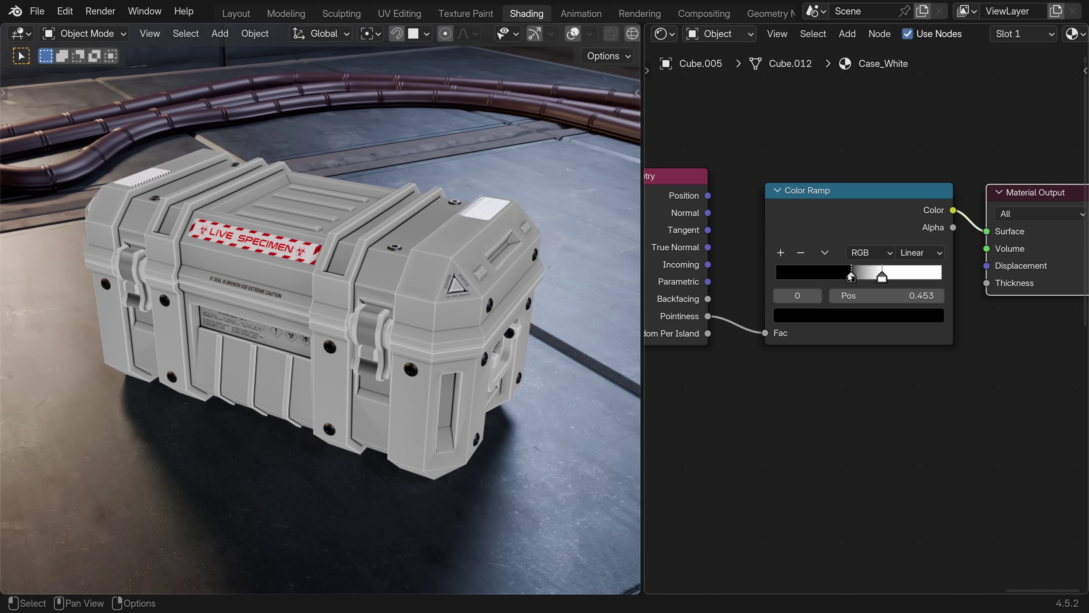
mouse_move(868, 272)
mouse_down()
mouse_move(855, 278)
mouse_move(876, 278)
mouse_move(849, 281)
mouse_up()
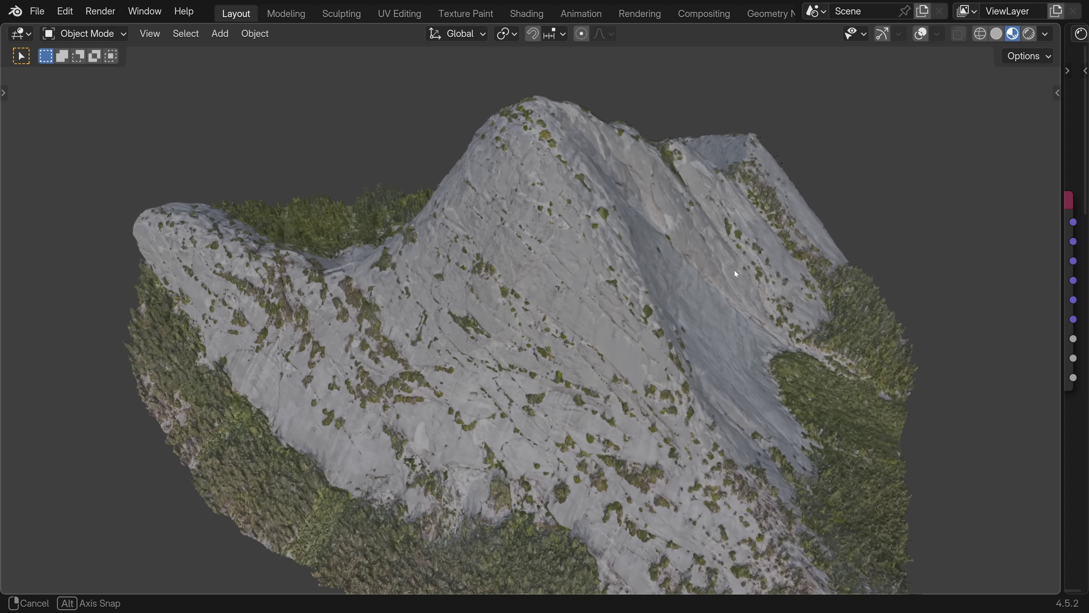
Feed Normal Z via Separate XYZ into a Constant Color Ramp and tune the snow threshold
mouse_move(734, 269)
middle_down()
mouse_move(628, 242)
mouse_move(561, 203)
middle_up()
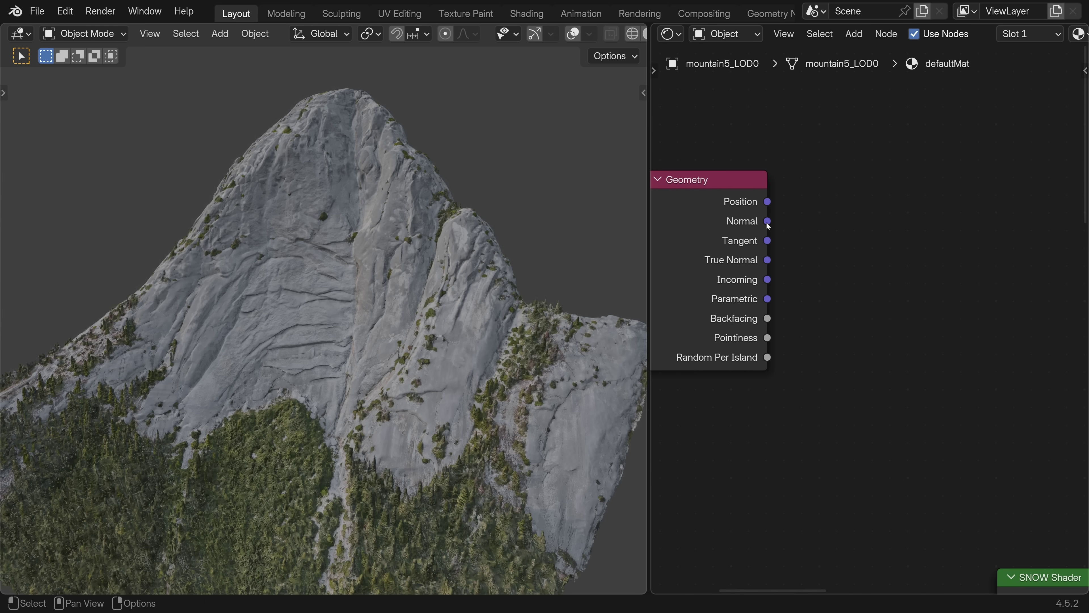
drag(767, 221, 890, 280)
text(s)
key(Return)
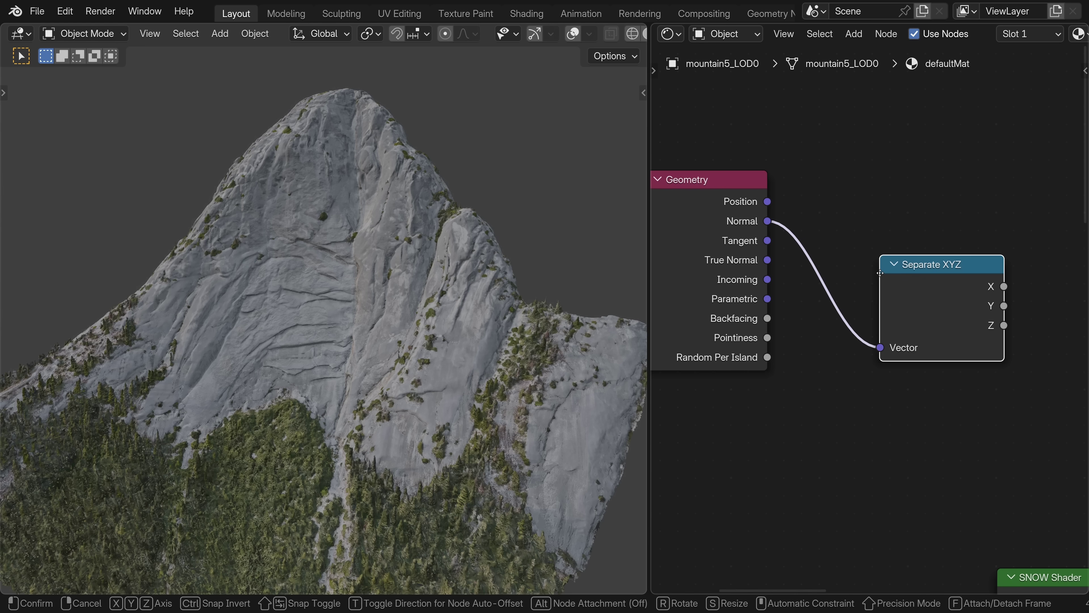
click(854, 237)
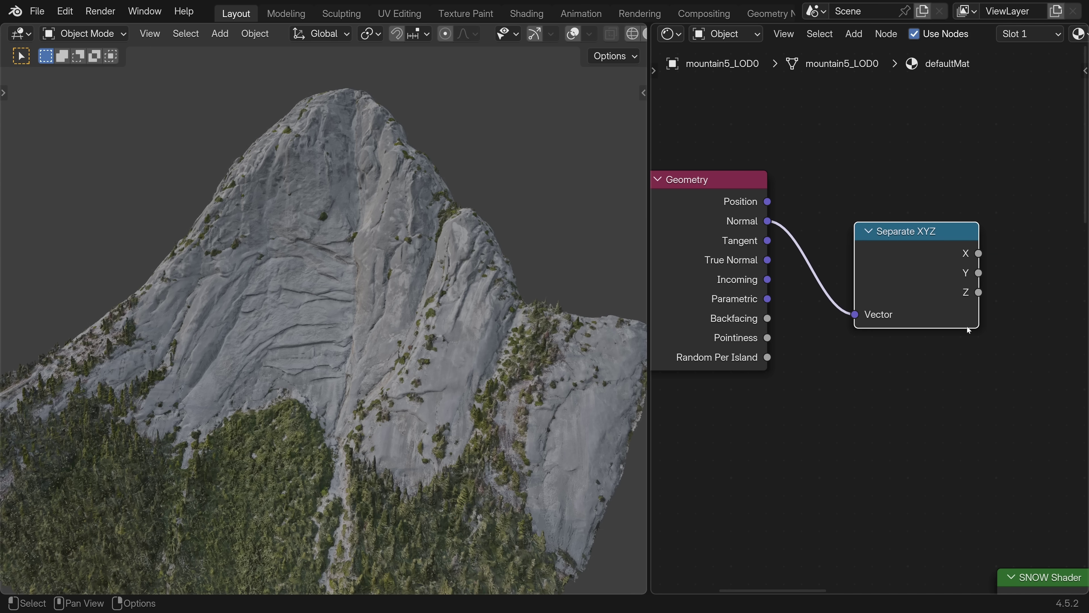
scroll(977, 353, down, 1)
drag(913, 288, 957, 305)
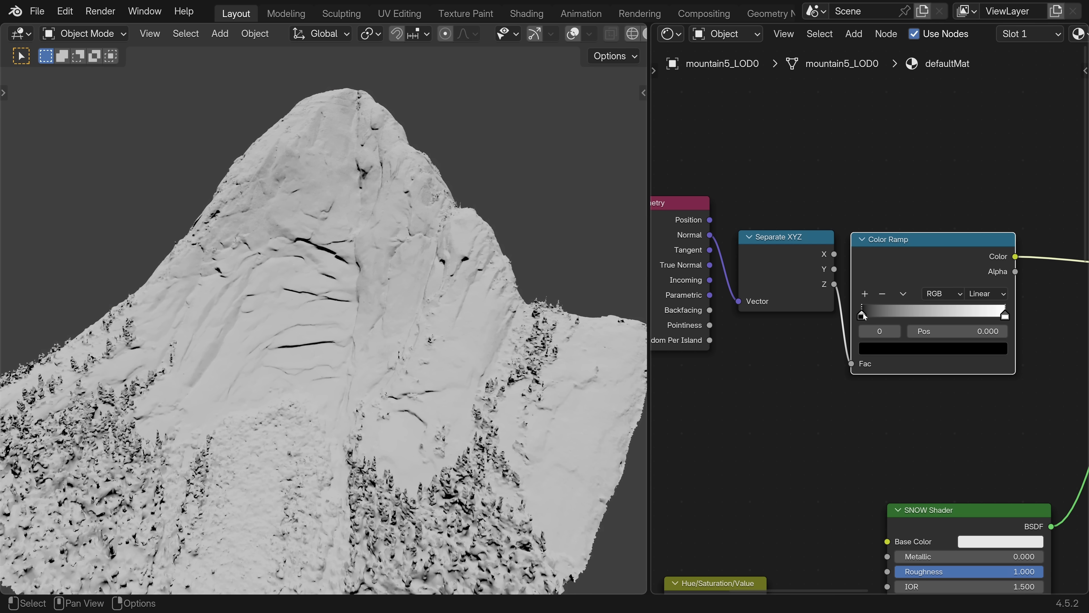
drag(864, 316, 943, 315)
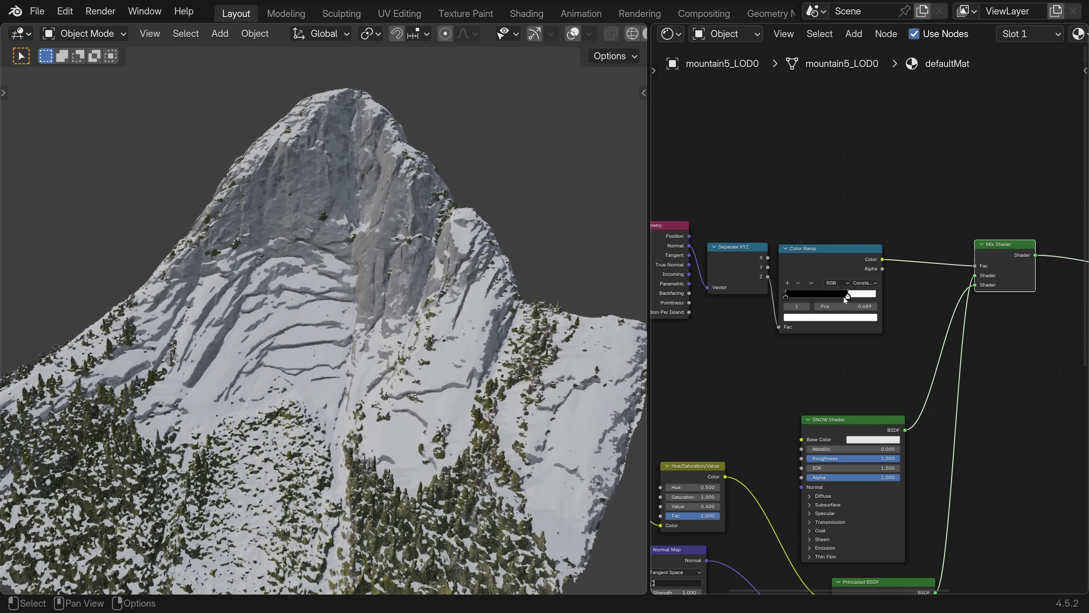
mouse_move(843, 297)
mouse_down()
mouse_move(815, 297)
mouse_move(857, 297)
mouse_move(823, 298)
mouse_move(848, 300)
mouse_up()
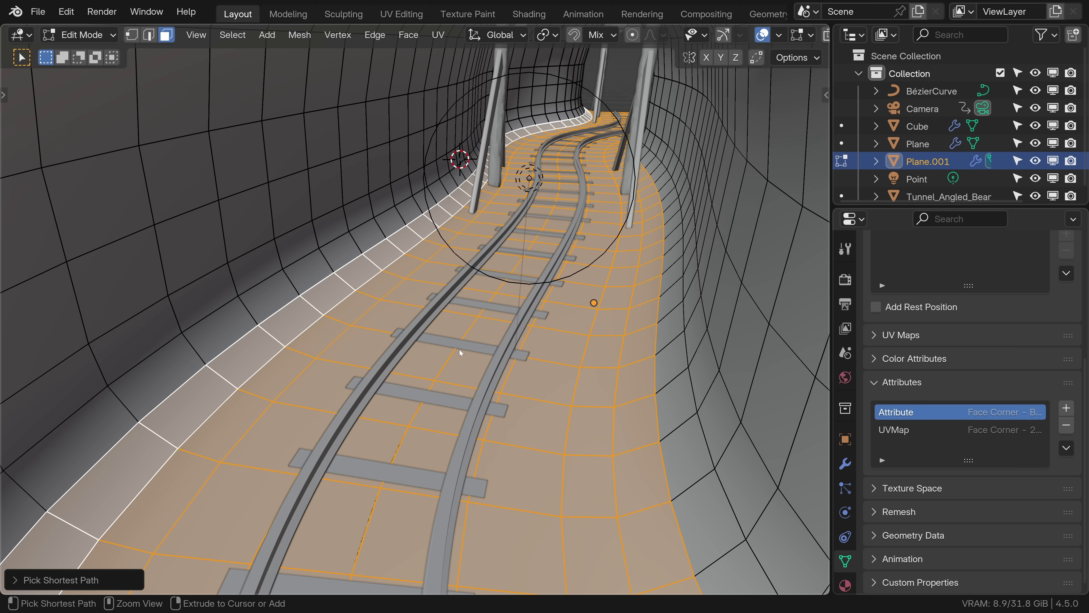
Put the tunnel mesh in Vertex Paint mode with overlays hidden, looking along the tunnel
key(ctrl+Tab)
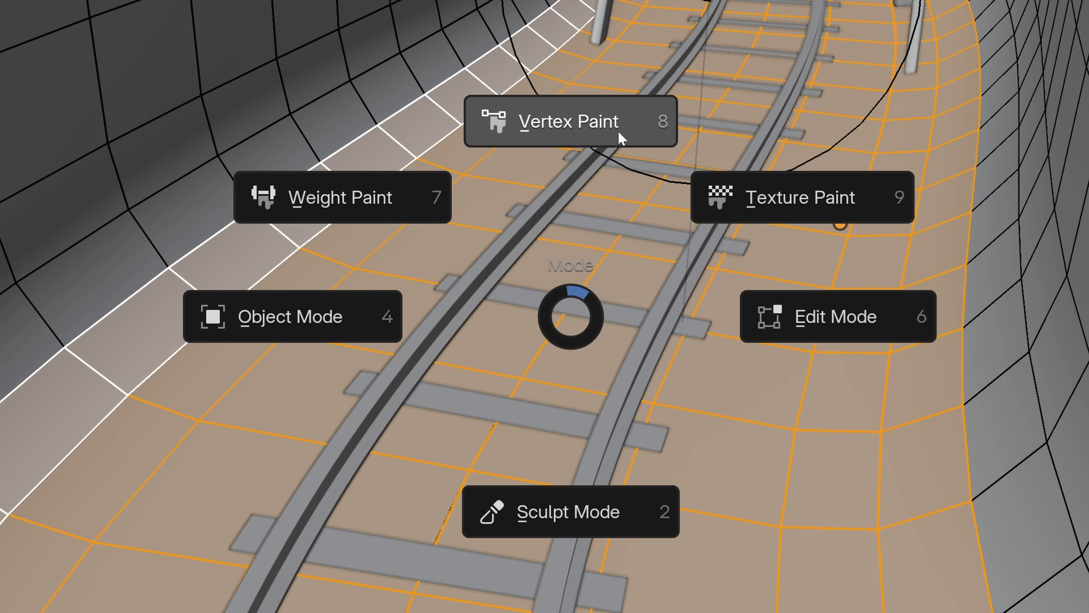
click(621, 138)
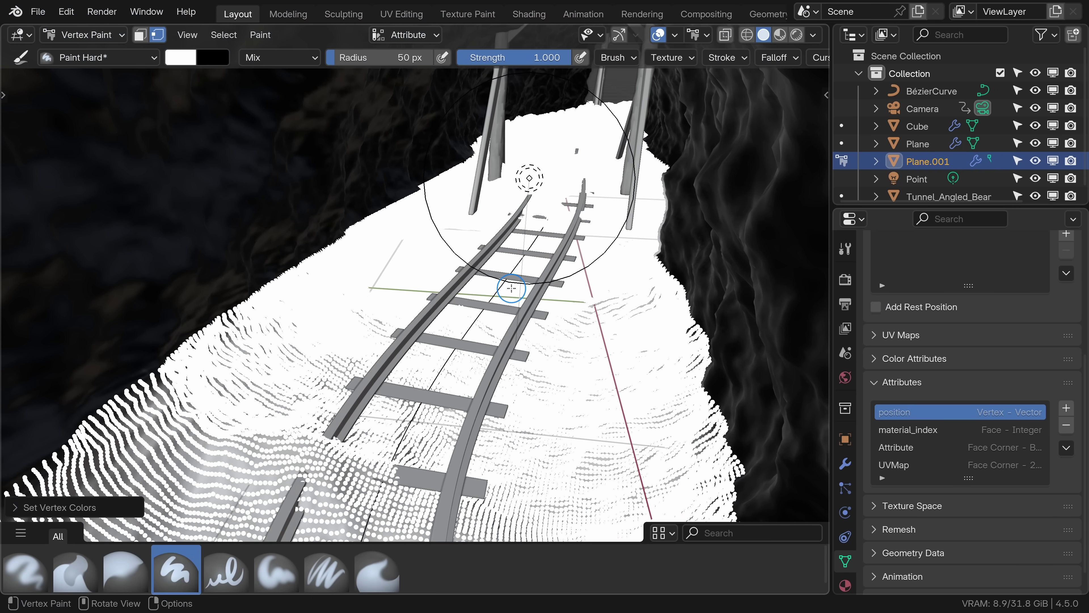
key(shift+alt+z)
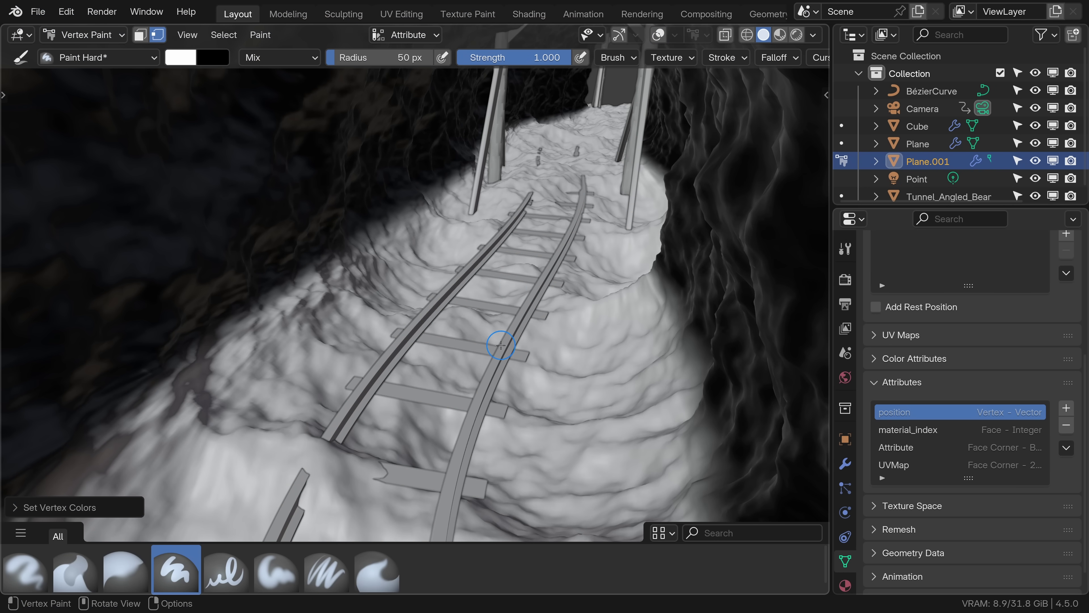
middle_drag(492, 358, 535, 300)
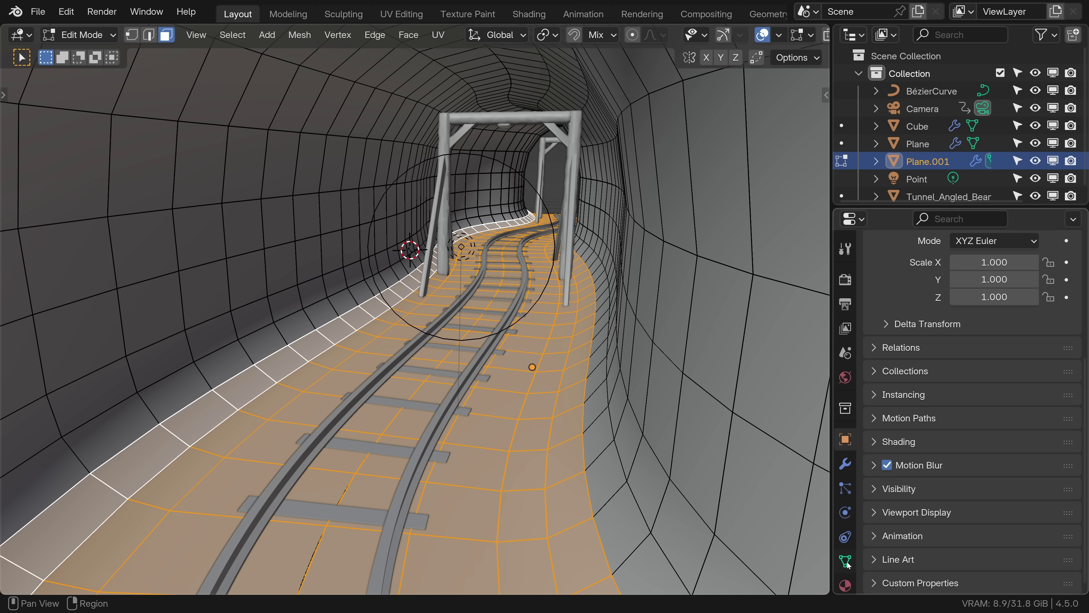
Rename the painted colour attribute to 'floor' in the Object Data properties
click(846, 561)
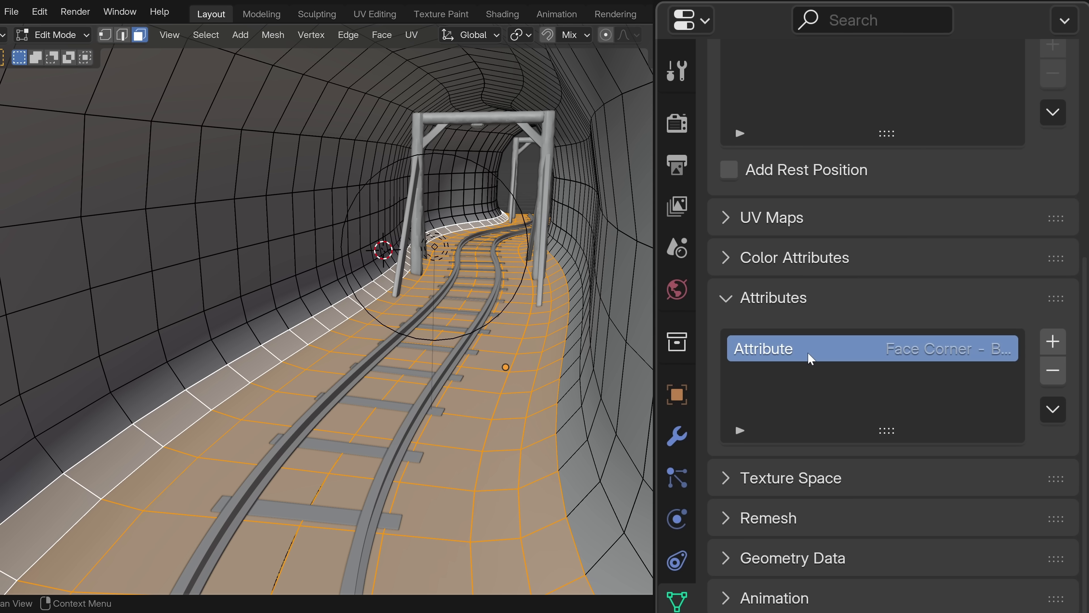
double_click(809, 359)
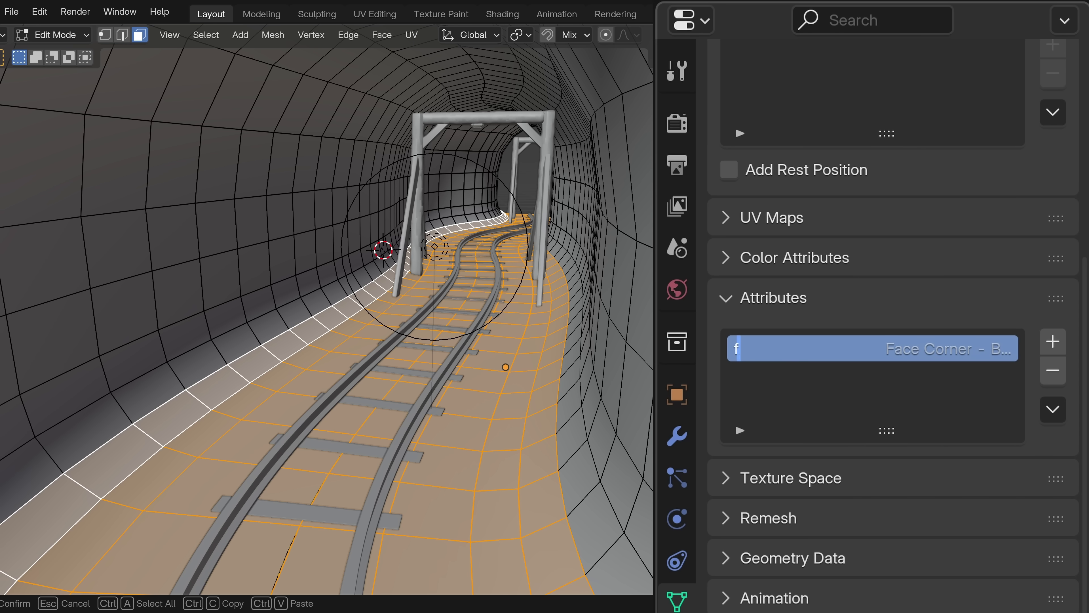
key(Return)
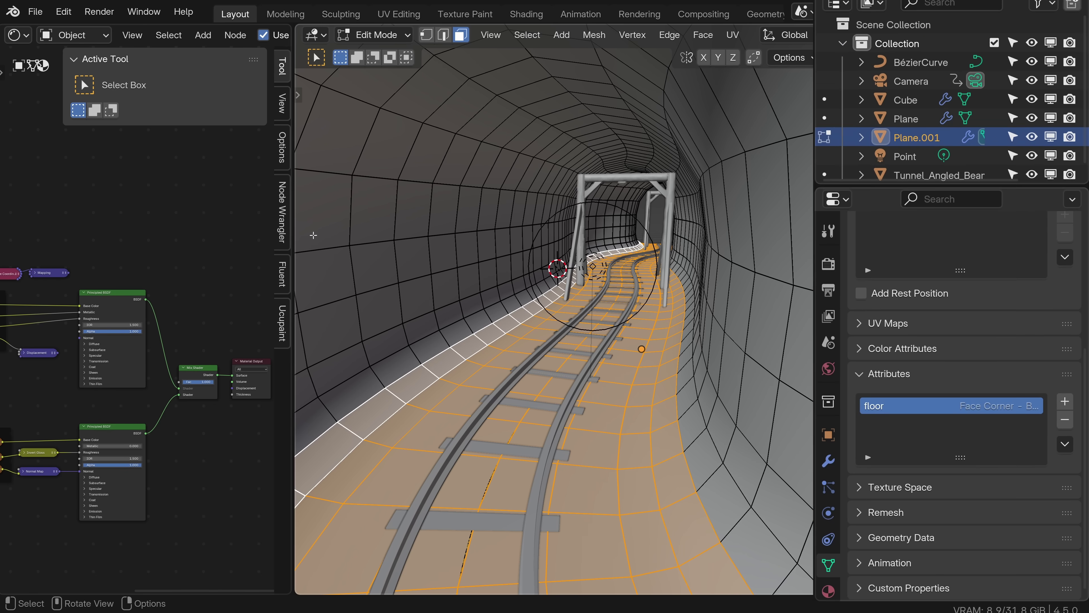
Add an Attribute node reading 'floor' in a widened node editor
drag(303, 239, 541, 239)
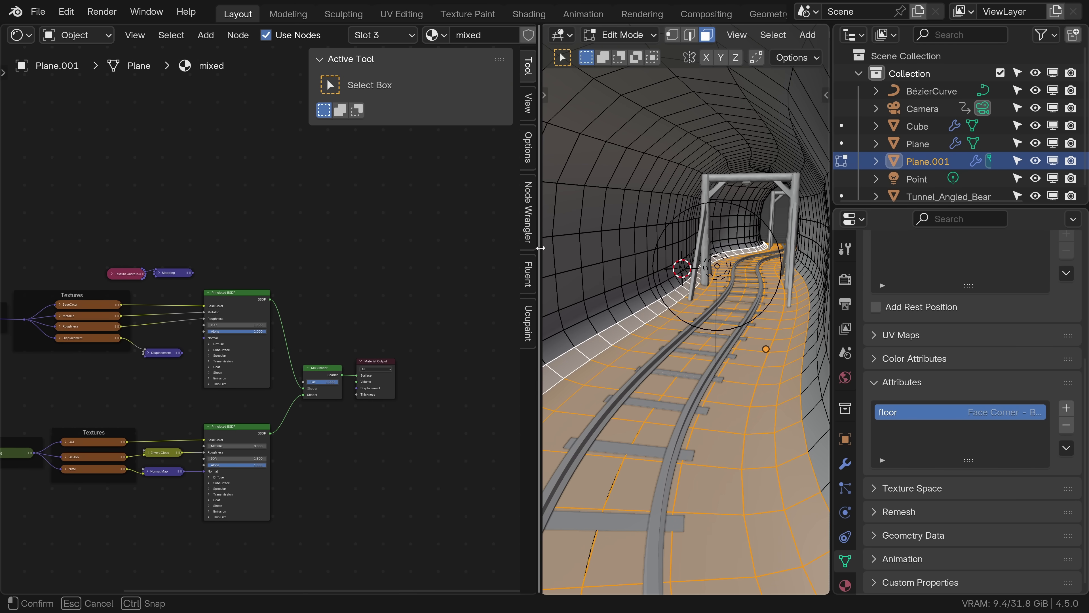
scroll(96, 305, up, 3)
key(shift+a)
text(att)
key(Return)
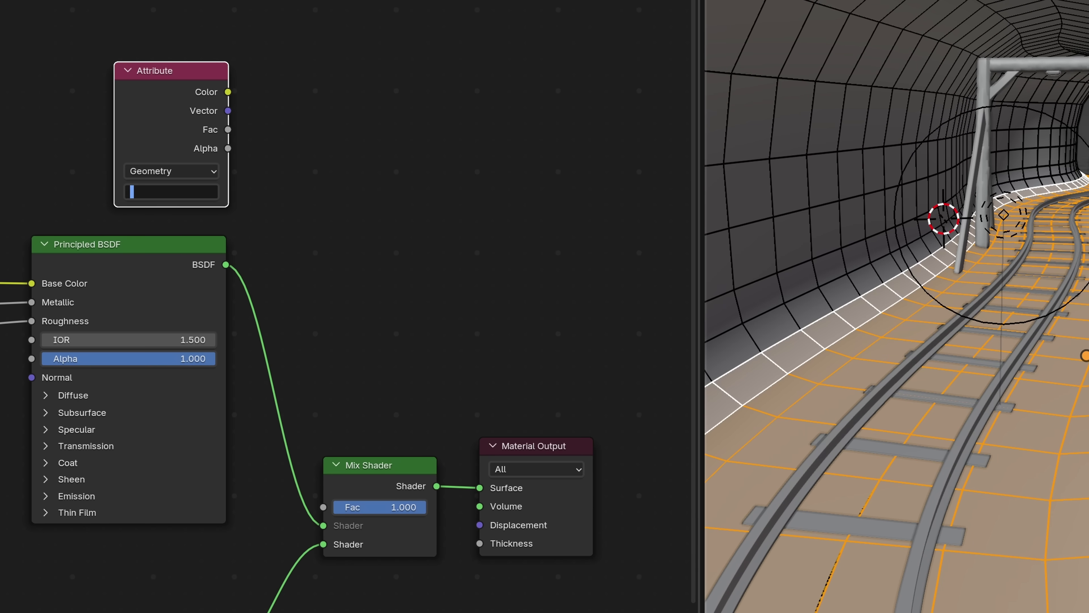
text(floor)
key(Return)
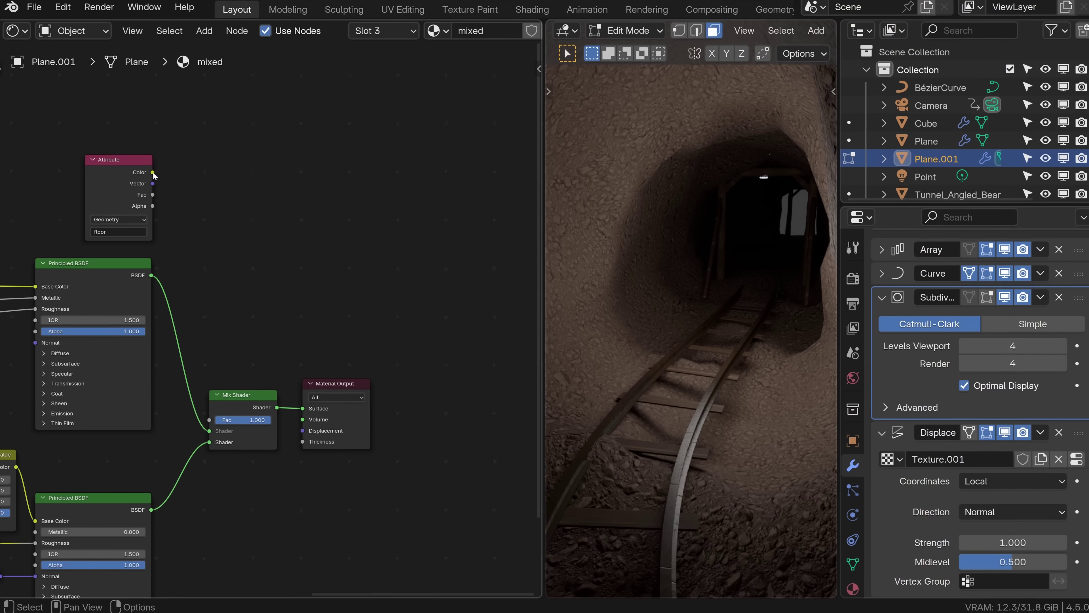
Link the Attribute Color to the Mix Shader factor and show the Displace modifier in the viewport
drag(233, 109, 340, 130)
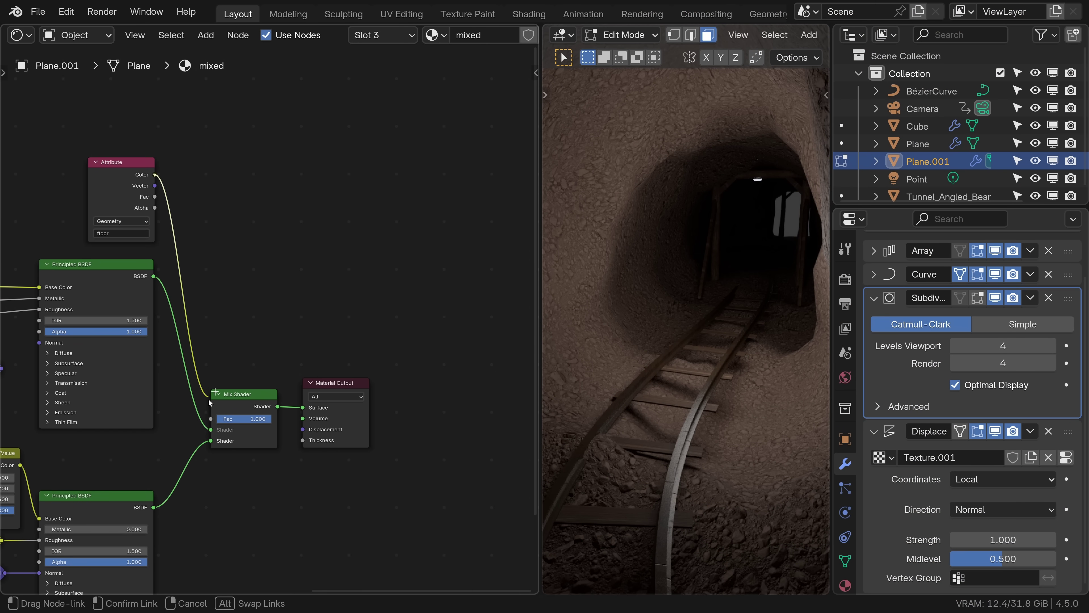
drag(211, 420, 211, 419)
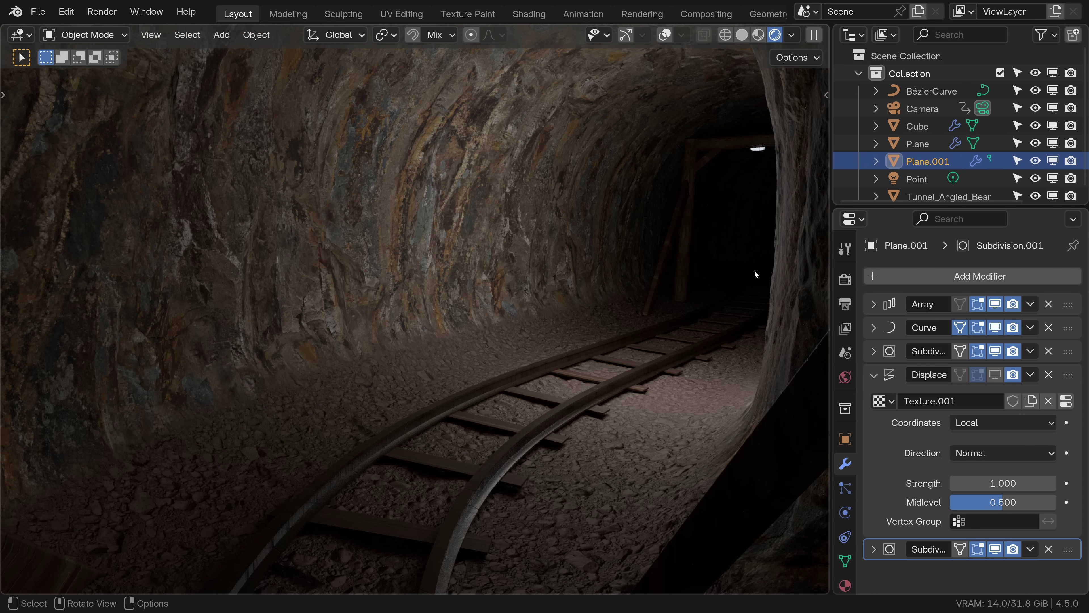
click(995, 375)
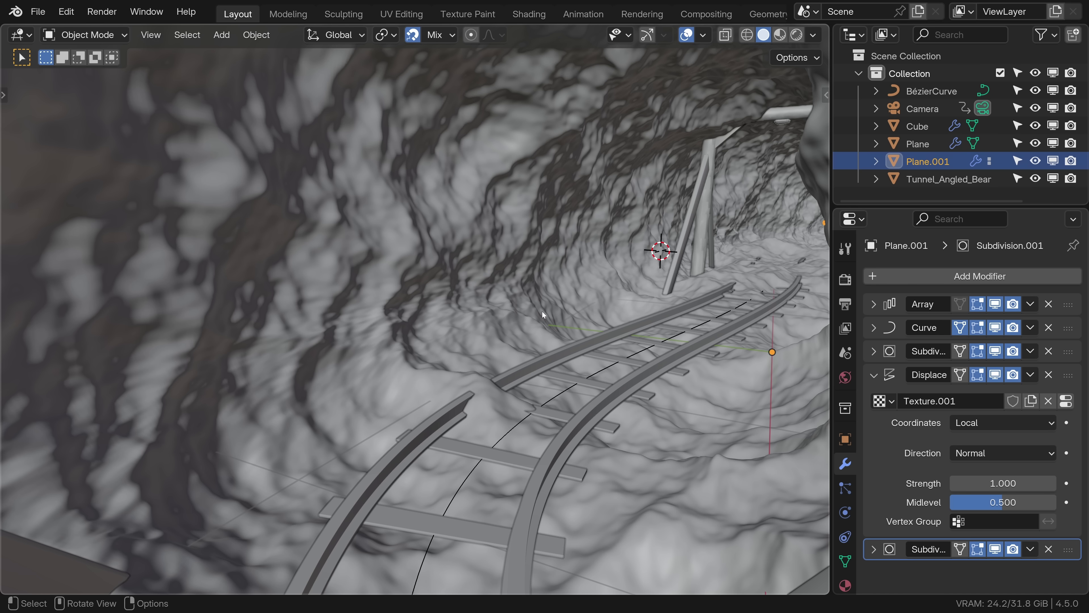
Check 'Group' in Weight Paint, then limit the Displace modifier to the inverted 'Group' vertex group
key(ctrl+Tab)
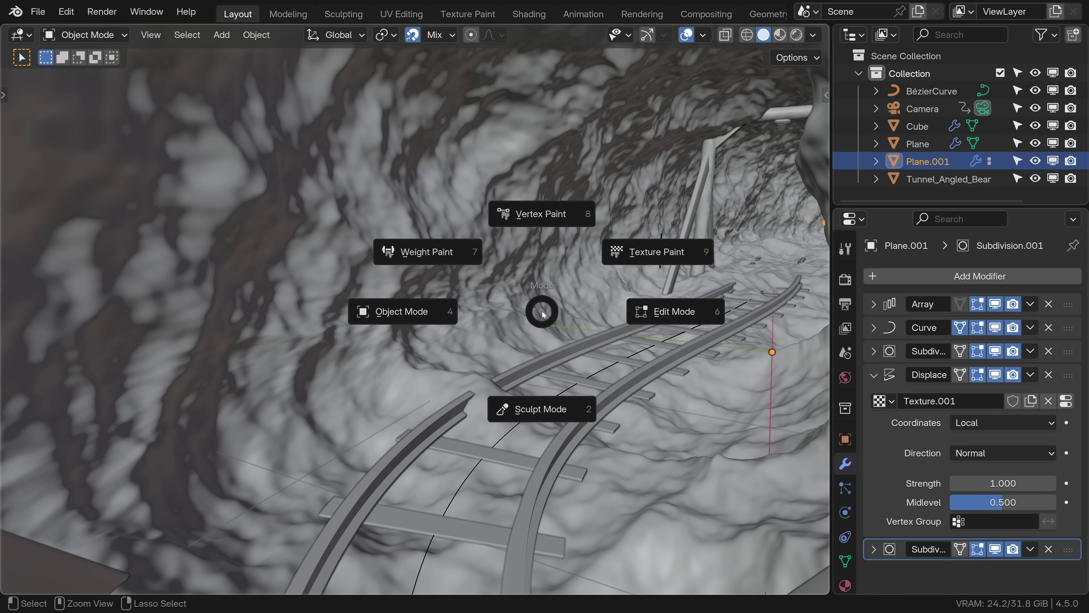
click(446, 257)
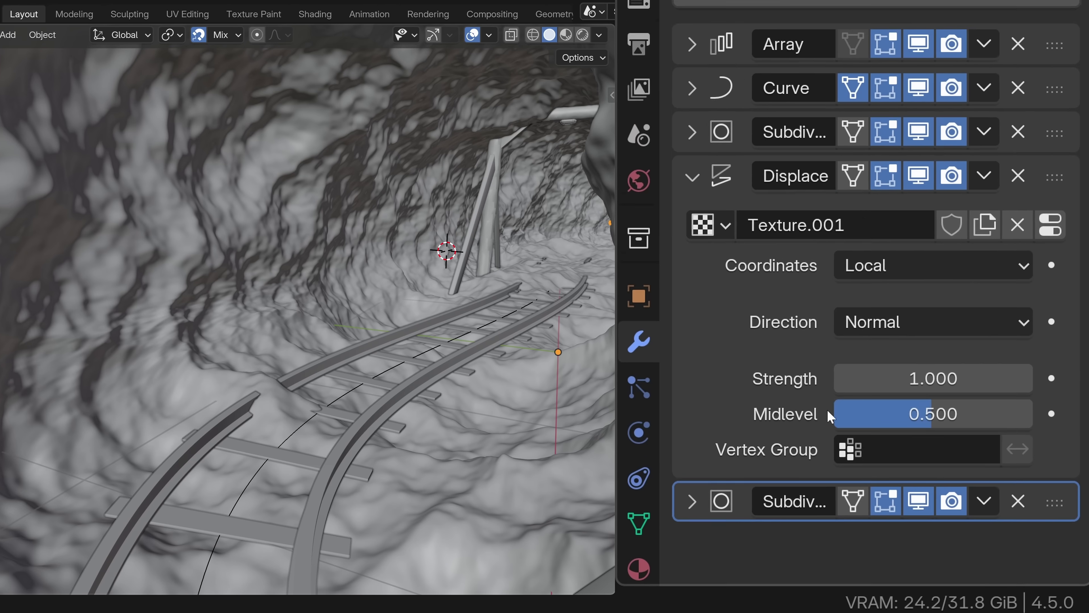
click(917, 449)
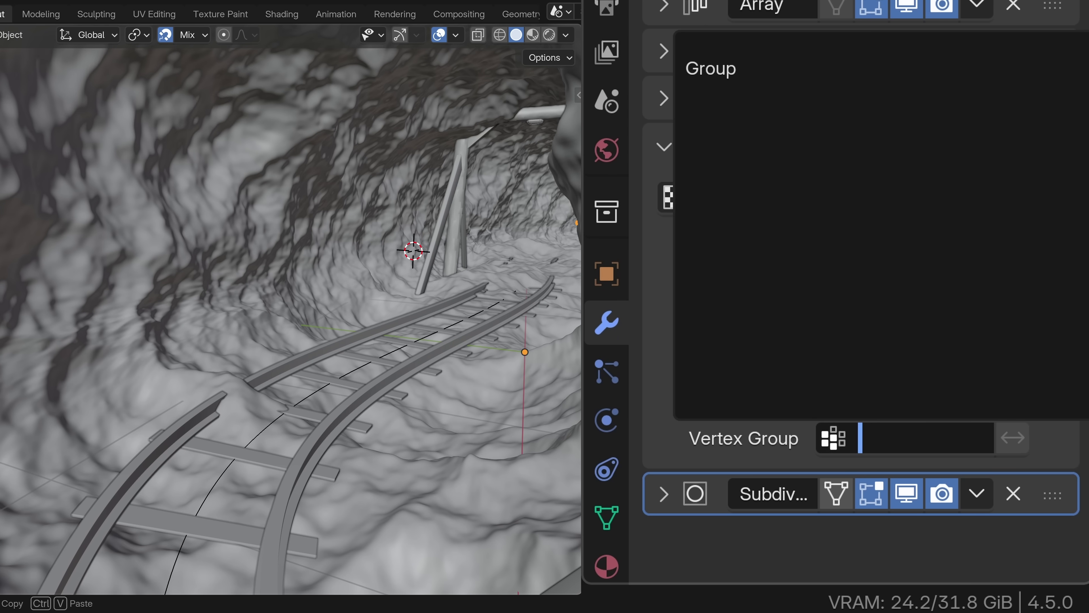
click(771, 74)
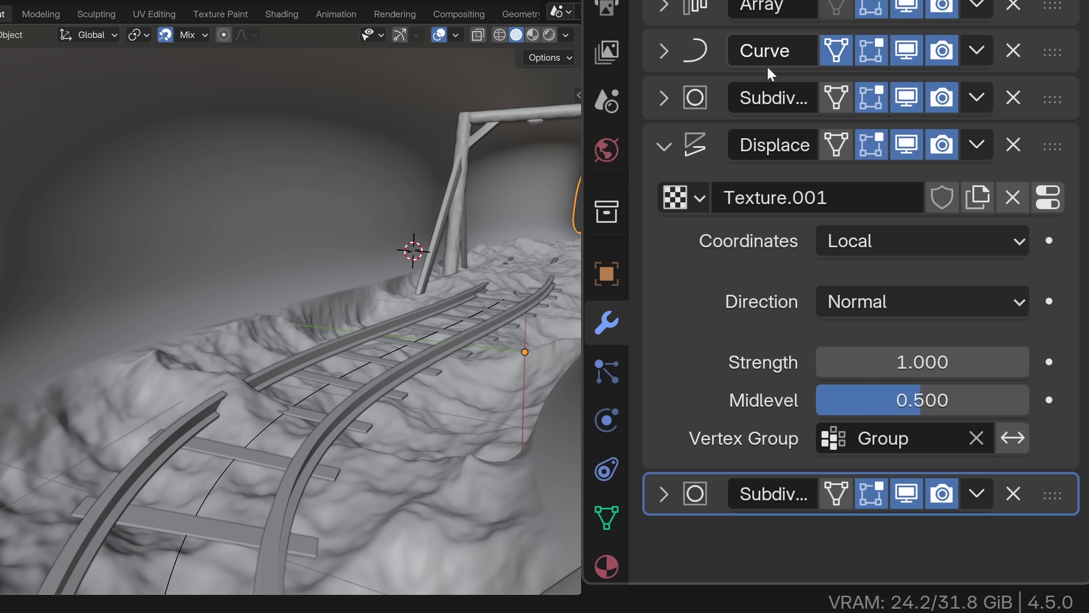
click(1014, 439)
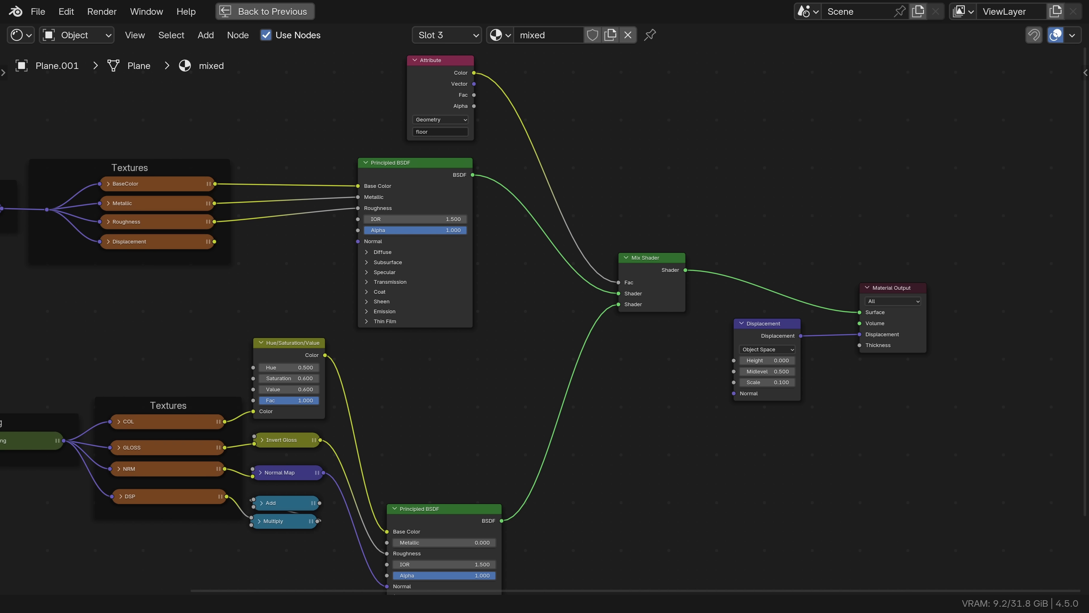
Add a Mix color node beside the Displacement node
key(shift+a)
click(656, 360)
text(mix)
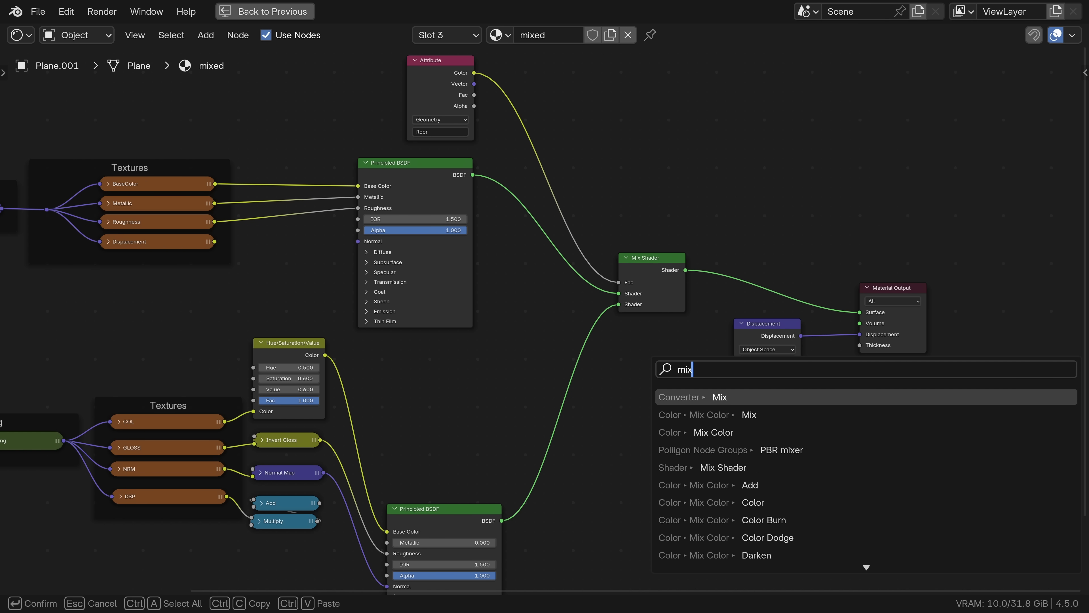
key(Down)
key(Down)
key(Return)
click(713, 361)
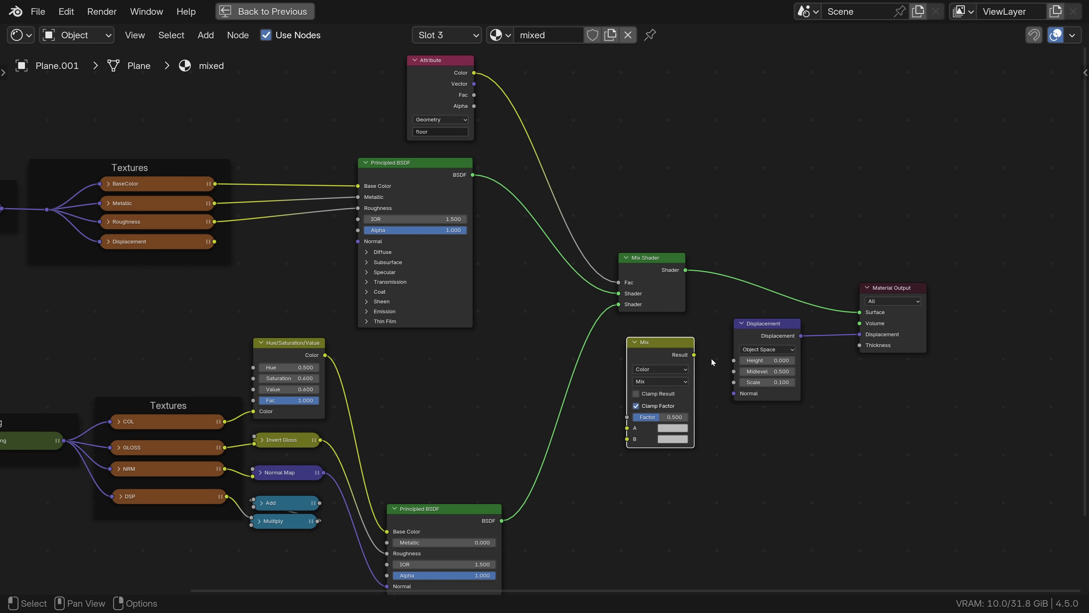
Wire the Mix result to displacement Height, the textures' Displacement to A, and the Add output to B
drag(694, 355, 734, 361)
drag(214, 242, 627, 429)
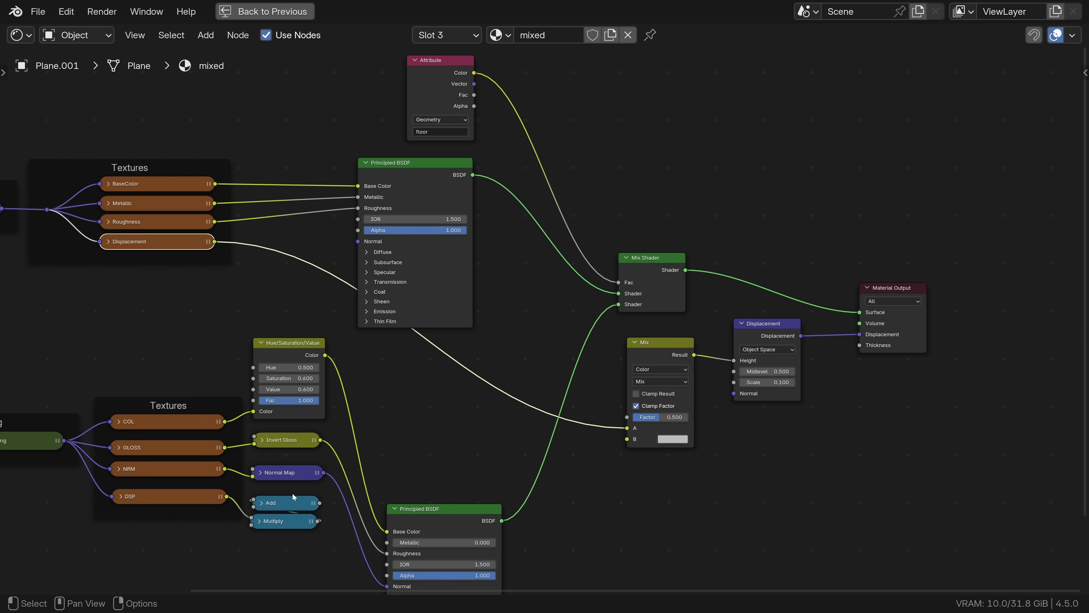
drag(319, 503, 552, 448)
drag(631, 442, 631, 442)
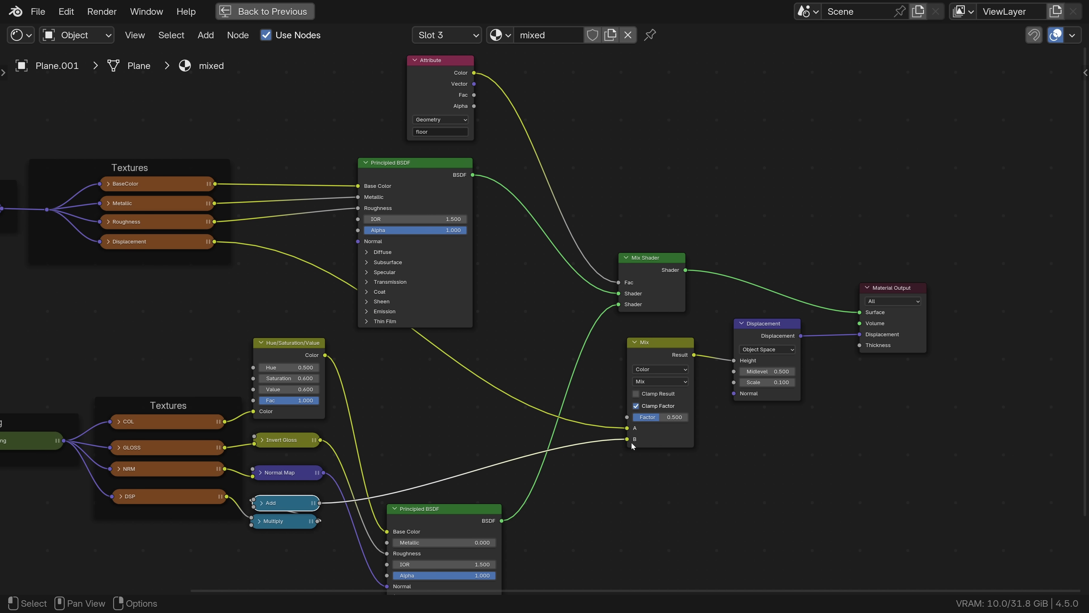
Link the floor Attribute's Color to the displacement Mix node's Factor
drag(473, 73, 599, 353)
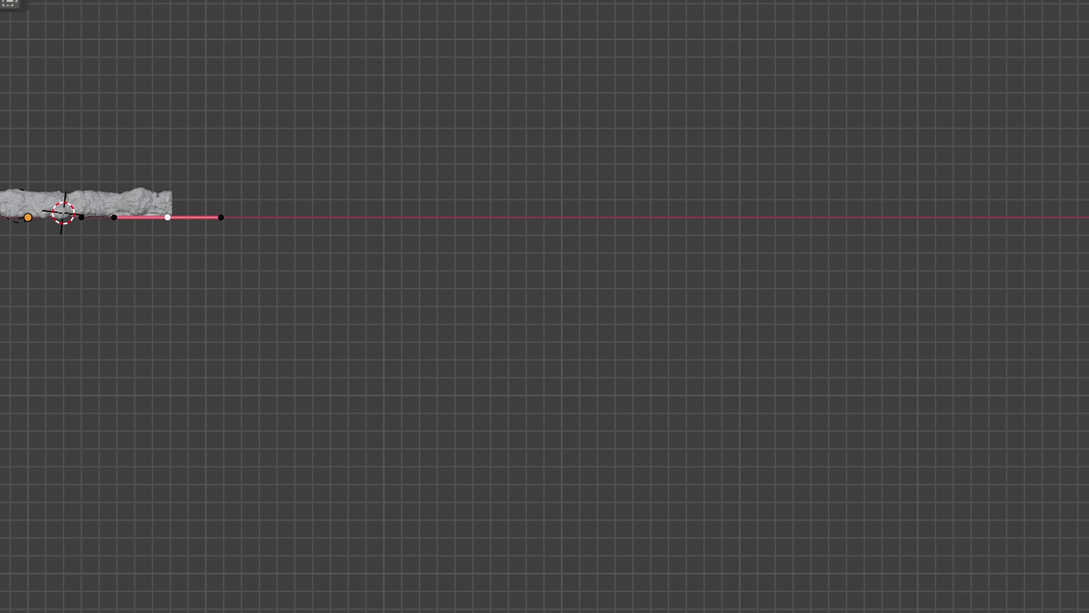
Extrude two new points on the tunnel curve to form an S-bend
ctrl+right_click(535, 414)
ctrl+right_click(764, 465)
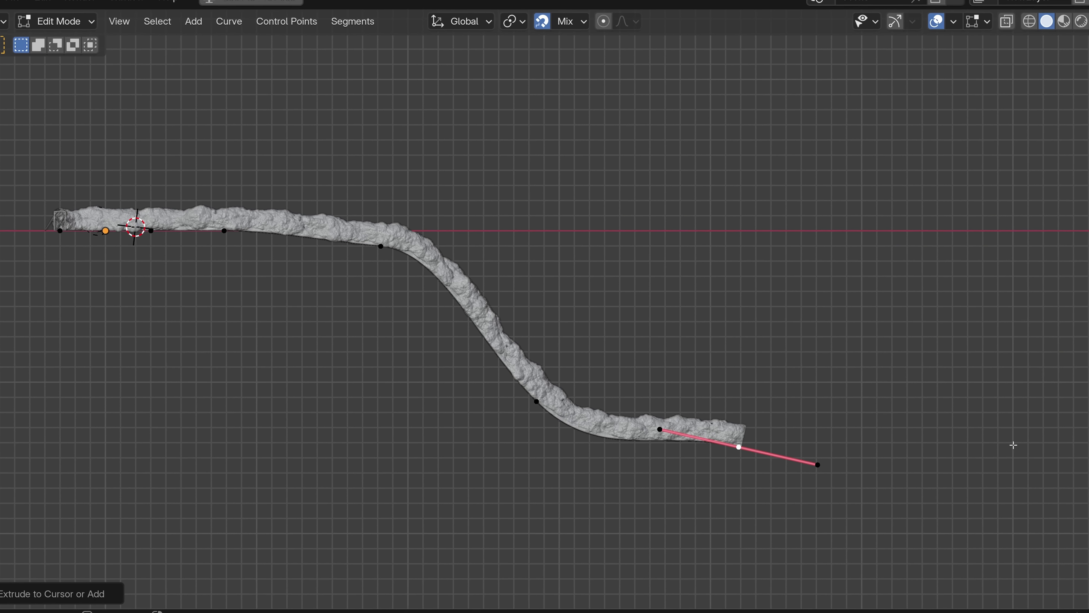
middle_drag(1013, 445, 681, 304)
Rotate the end handle, reposition the last point, then rotate the handle about -45°
key(r)
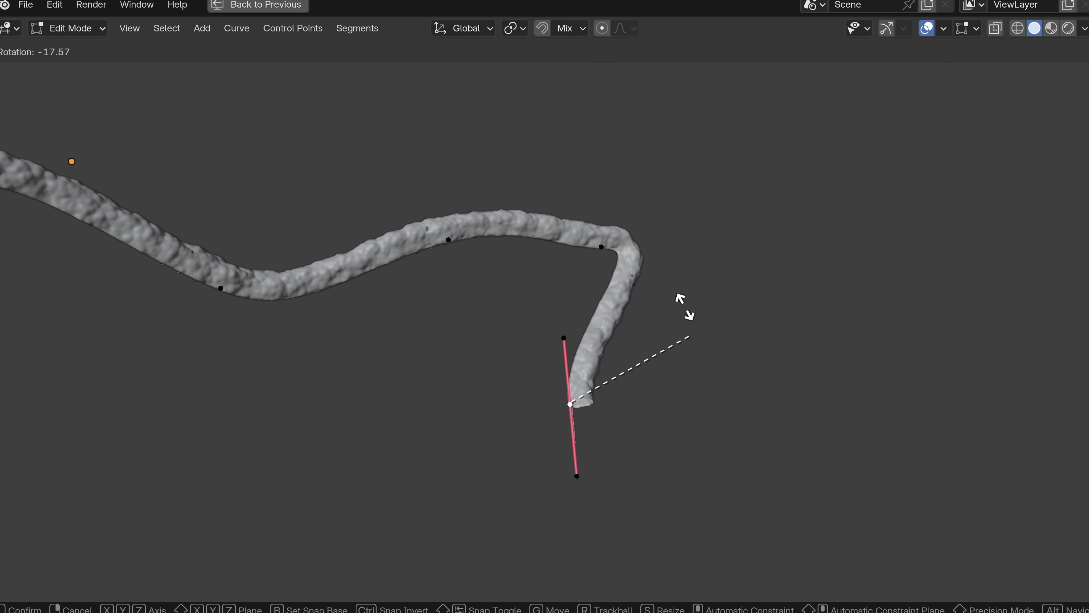
click(726, 331)
key(g)
click(613, 243)
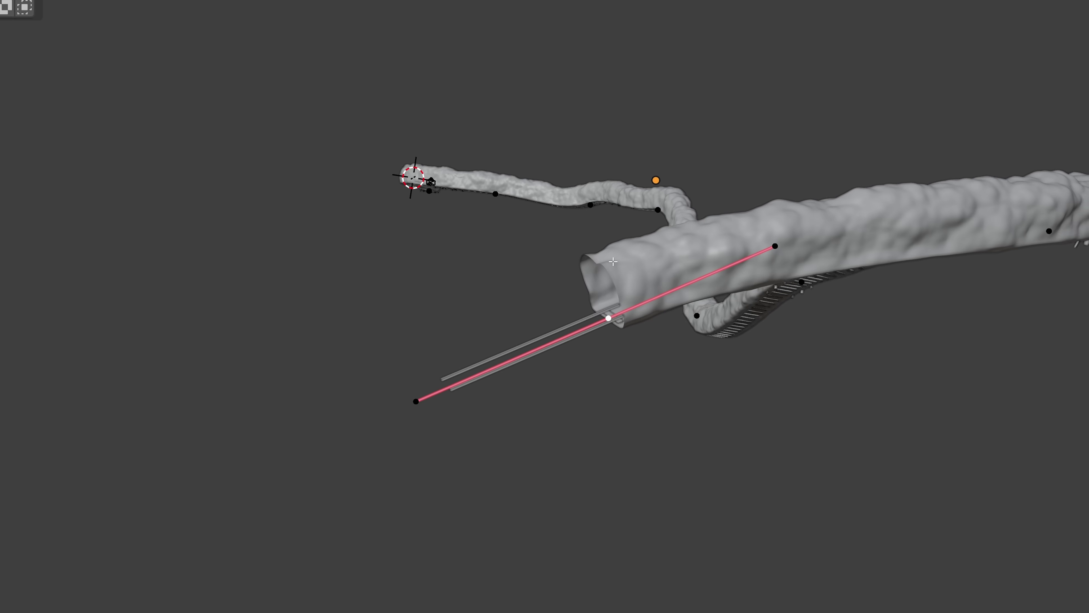
middle_drag(175, 354, 515, 386)
key(r)
click(785, 395)
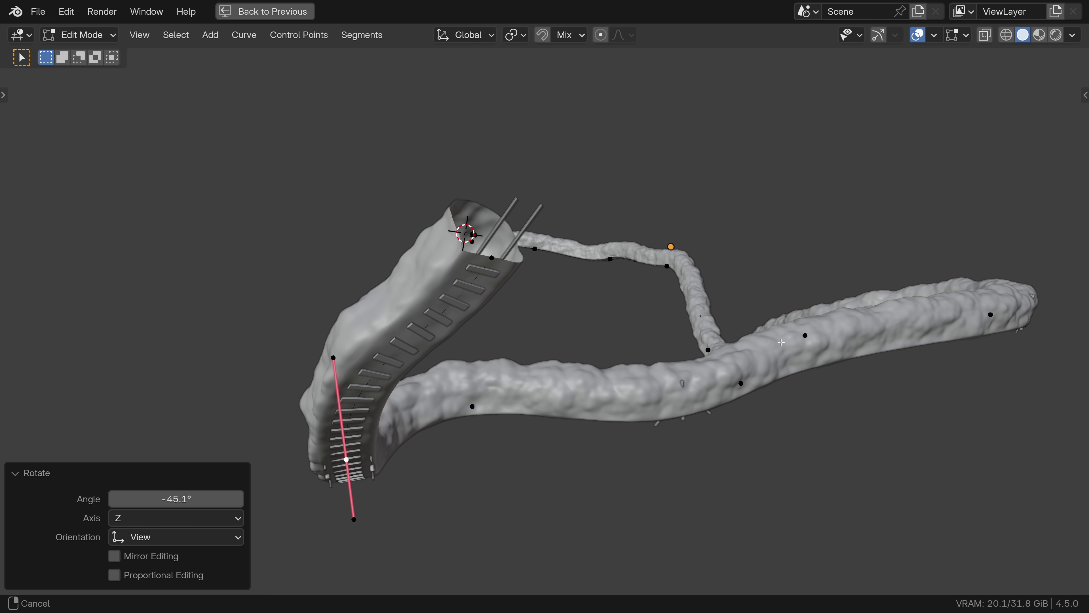